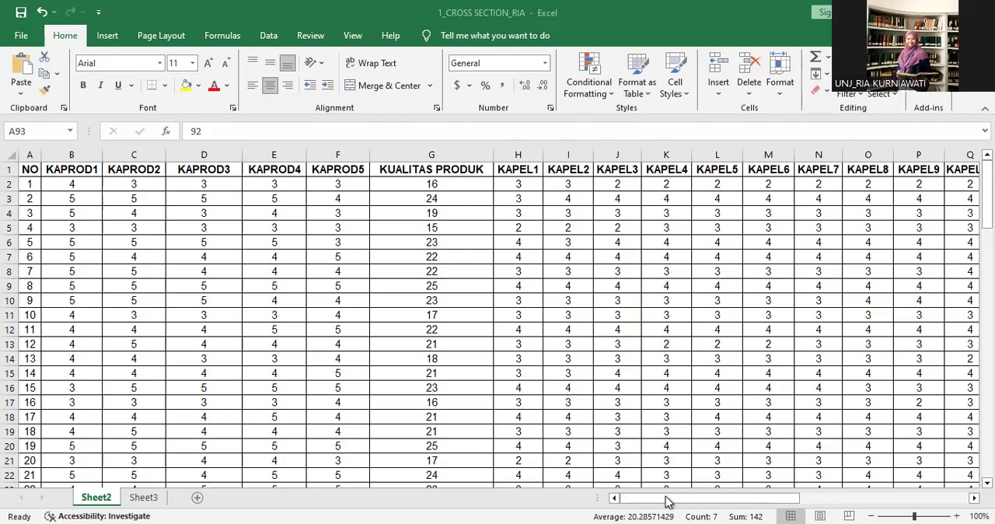
Examine the item and total-score columns across the whole data sheet, from NO through KEPUTUSAN PEMBELIAN.
{"action": "left_click", "coordinate": [708, 498]}
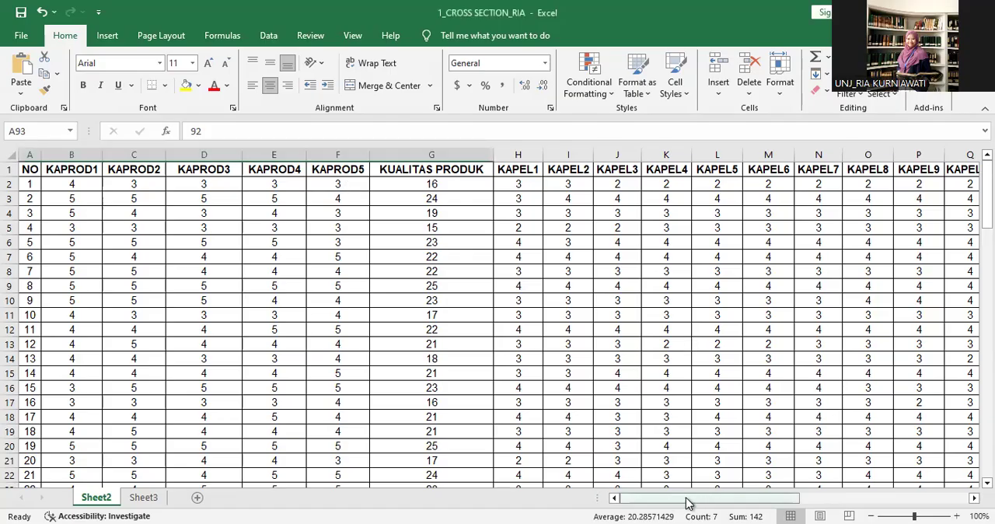
{"action": "left_click_drag", "start_coordinate": [688, 503], "coordinate": [798, 503]}
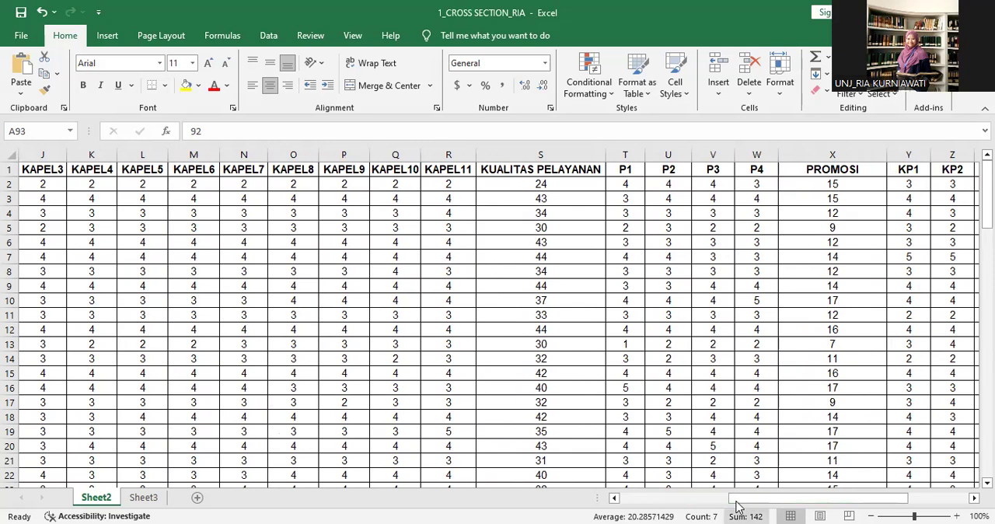
{"action": "left_click_drag", "start_coordinate": [749, 504], "coordinate": [701, 503]}
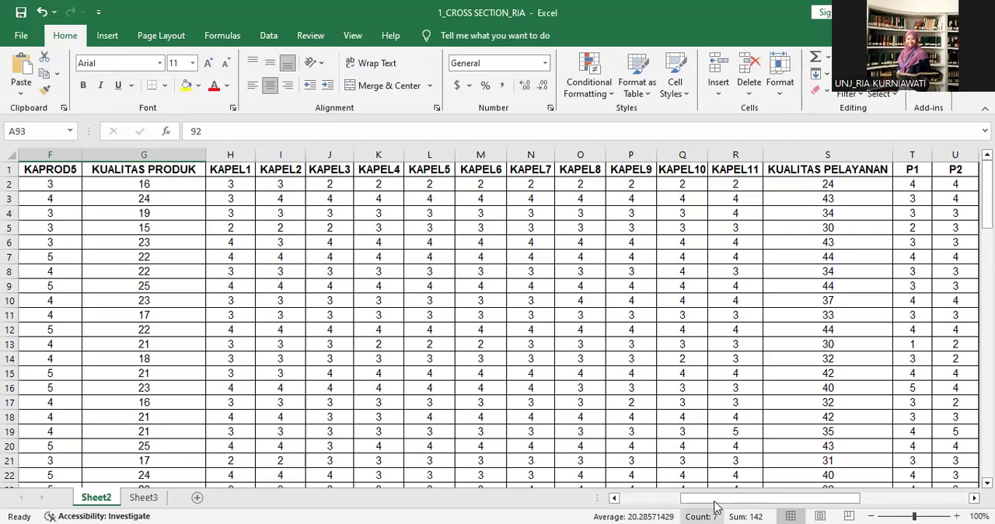
{"action": "left_click_drag", "start_coordinate": [709, 501], "coordinate": [793, 501]}
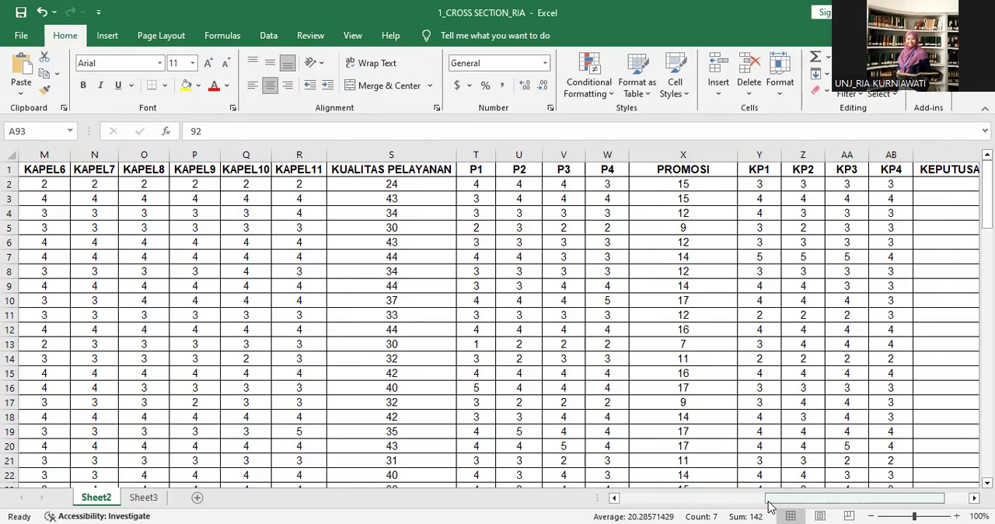
{"action": "left_click_drag", "start_coordinate": [768, 506], "coordinate": [830, 497]}
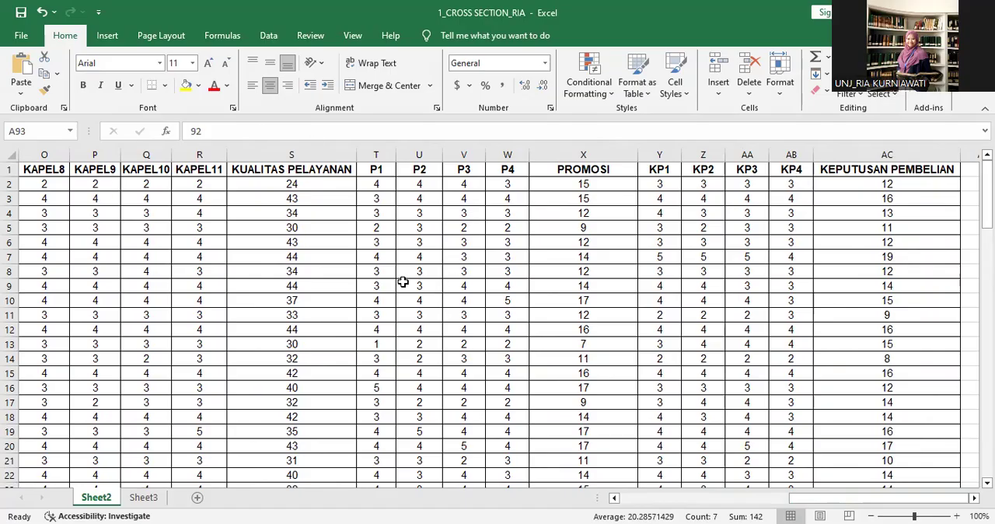
{"action": "left_click_drag", "start_coordinate": [824, 501], "coordinate": [639, 507]}
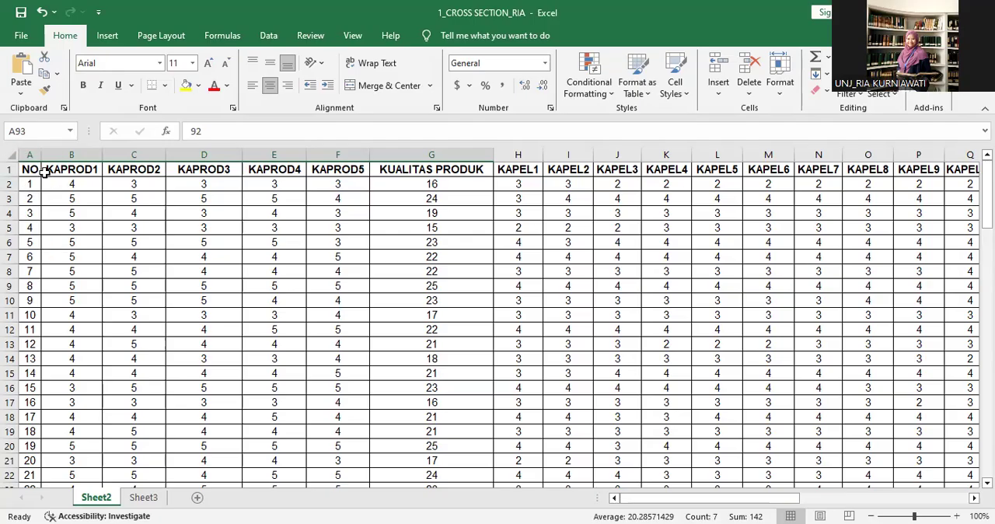
Delete the whole NO column so that the data begins with KAPROD1.
{"action": "left_click", "coordinate": [28, 154]}
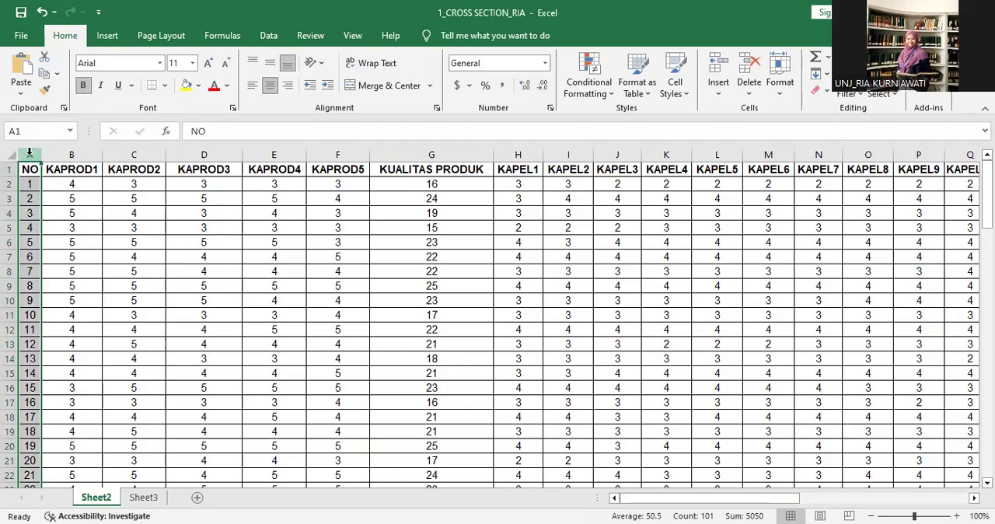
{"action": "left_click", "coordinate": [74, 226]}
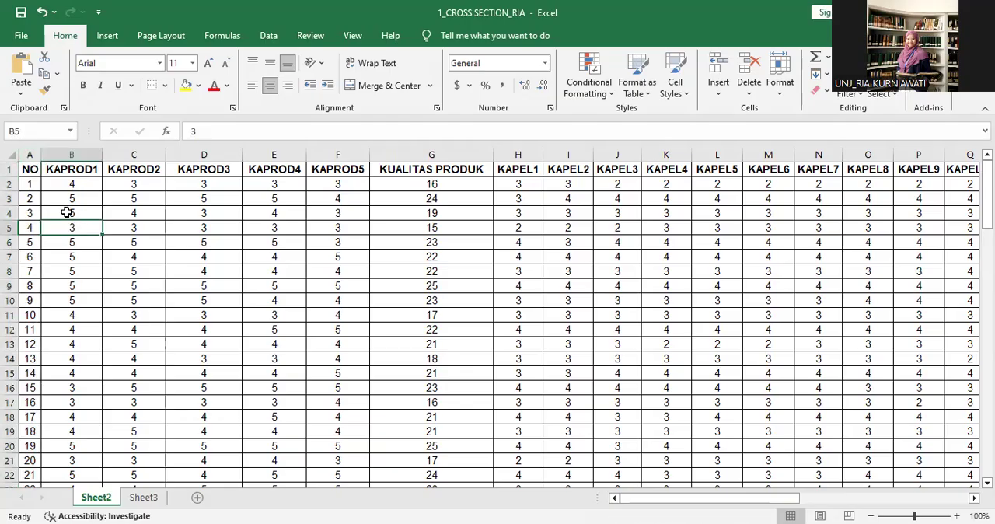
{"action": "left_click", "coordinate": [28, 155]}
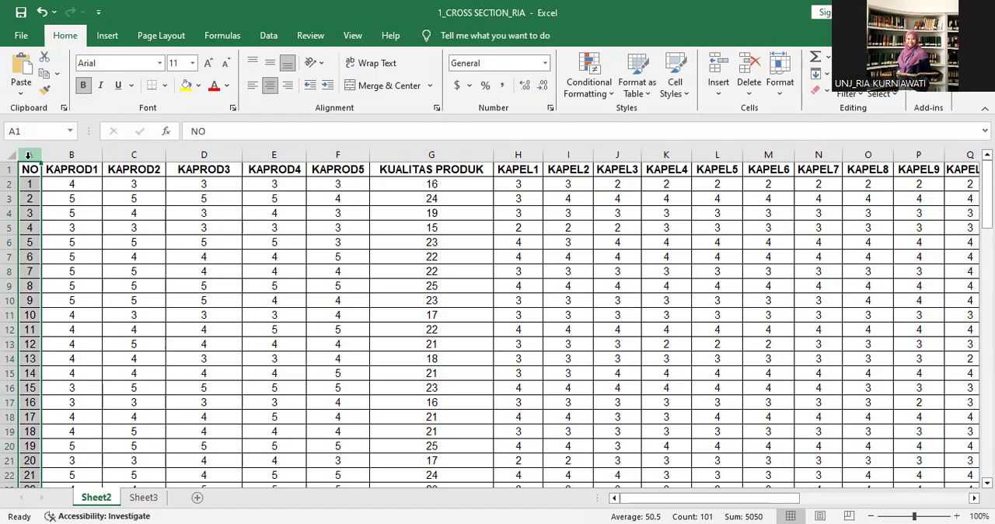
{"action": "right_click", "coordinate": [28, 156]}
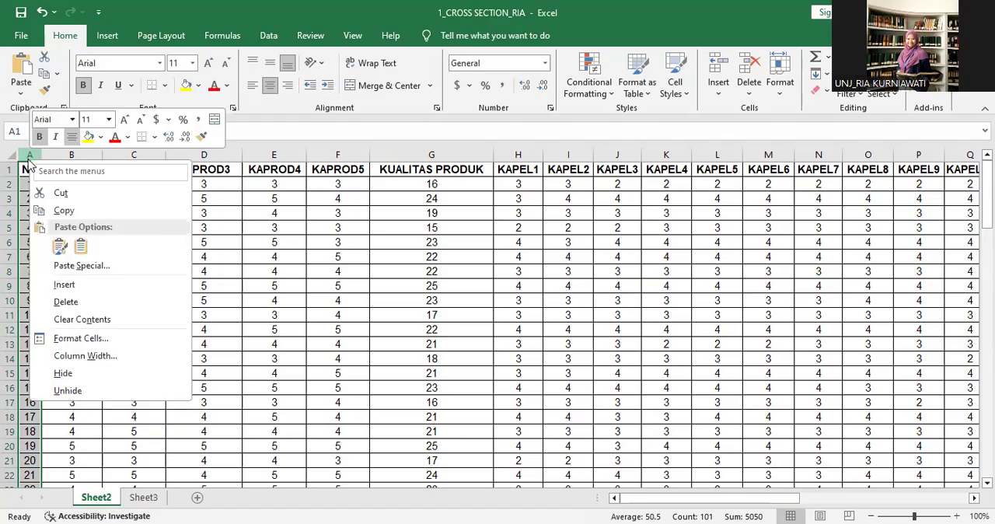
{"action": "left_click", "coordinate": [67, 301]}
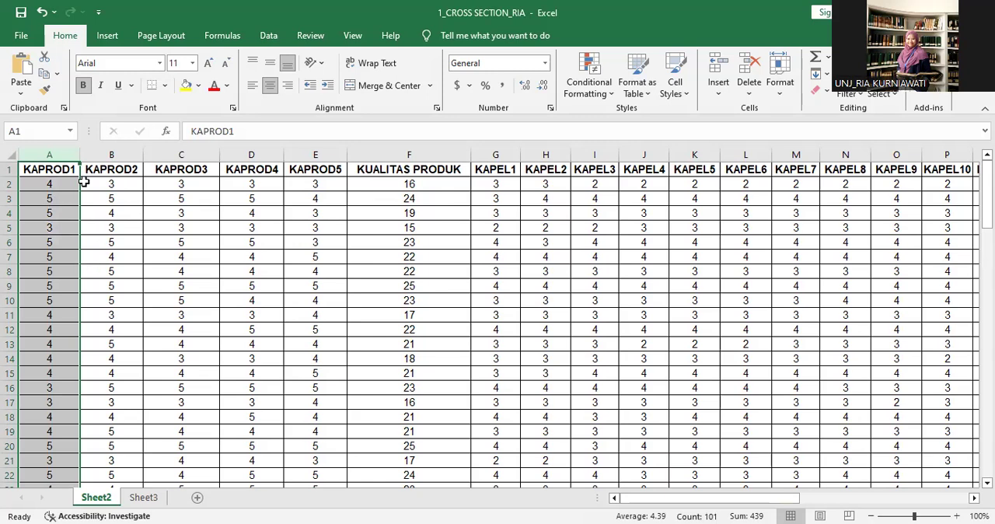
Delete the KUALITAS PRODUK and KUALITAS PELAYANAN total columns, keeping their individual KAPROD and KAPEL item columns.
{"action": "left_click", "coordinate": [370, 152]}
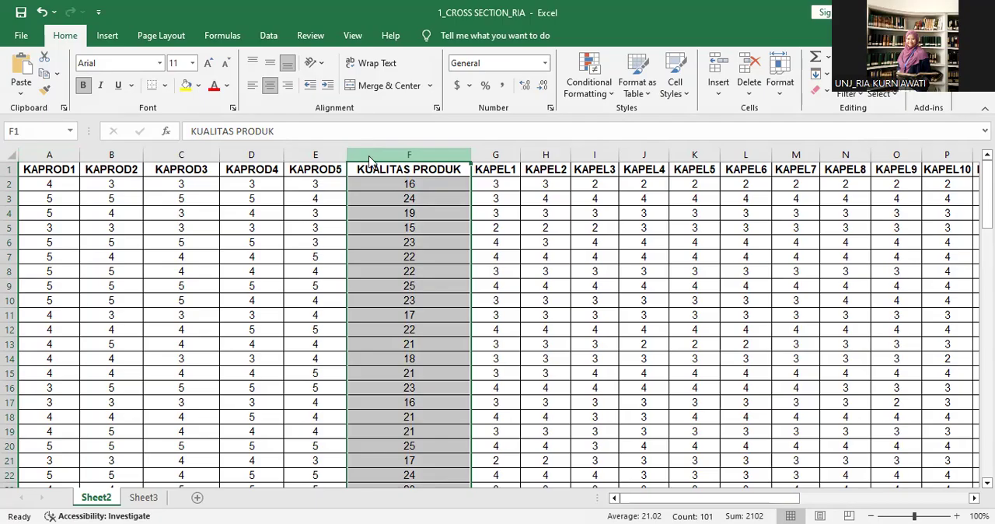
{"action": "right_click", "coordinate": [370, 161]}
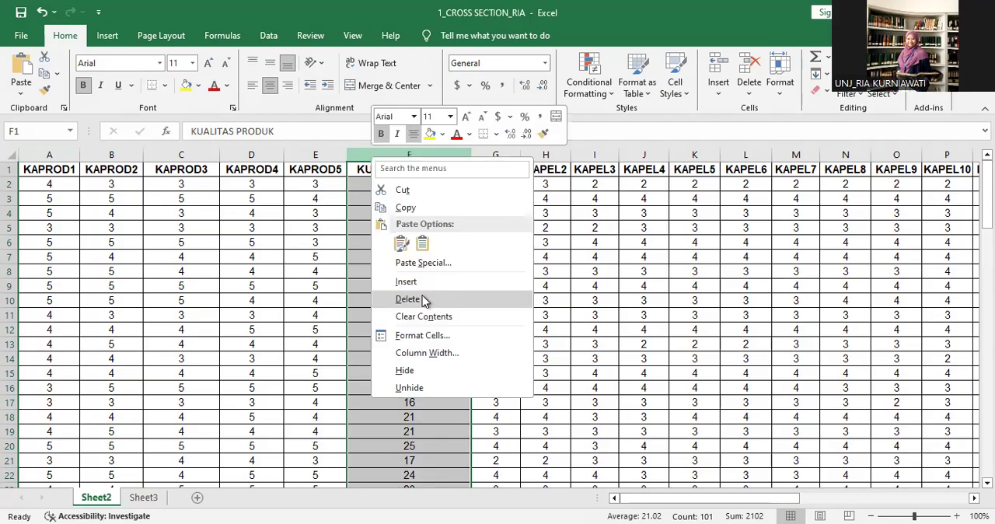
{"action": "left_click", "coordinate": [408, 300]}
{"action": "left_click_drag", "start_coordinate": [665, 501], "coordinate": [714, 499]}
{"action": "left_click", "coordinate": [667, 150]}
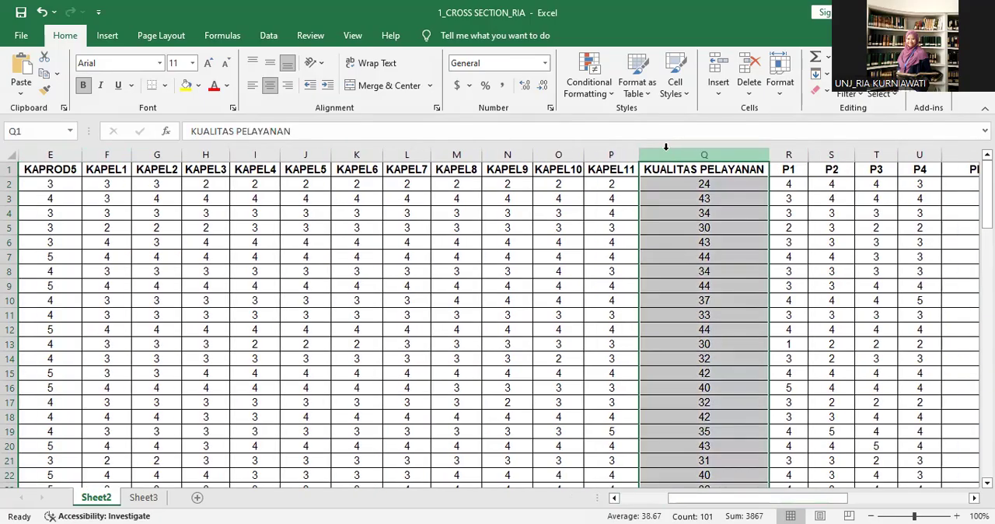
{"action": "right_click", "coordinate": [667, 155]}
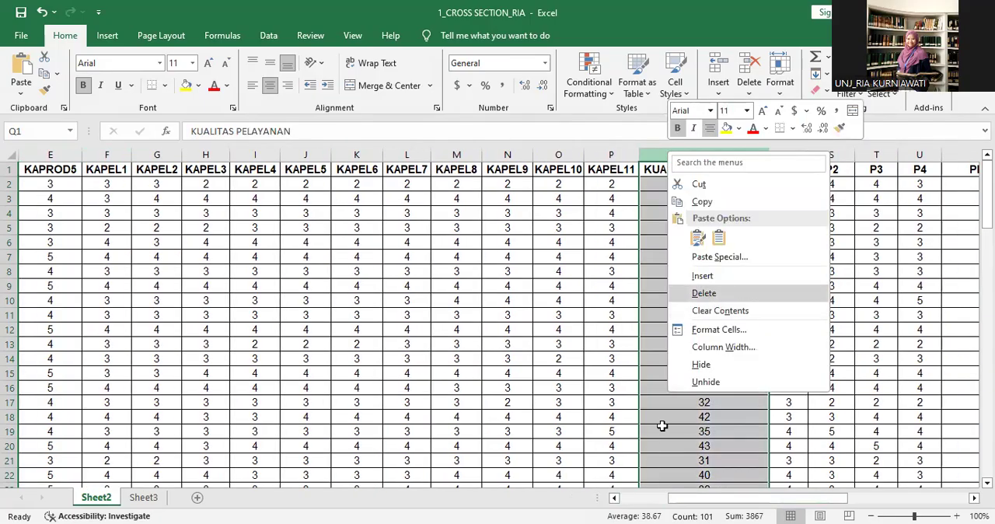
{"action": "key", "text": "Return"}
Delete the PROMOSI and KEPUTUSAN PEMBELIAN total columns and return to the beginning of the data.
{"action": "left_click_drag", "start_coordinate": [686, 501], "coordinate": [736, 490]}
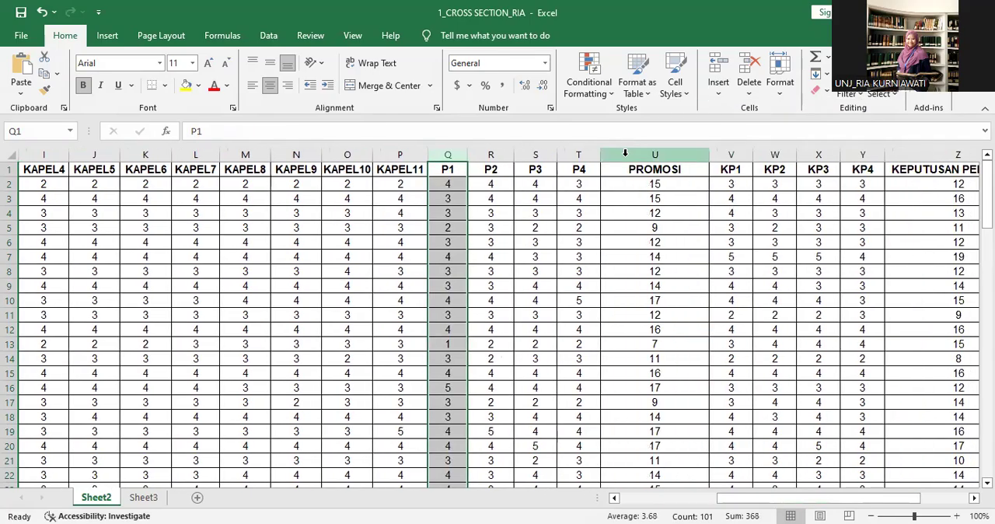
{"action": "left_click", "coordinate": [625, 154]}
{"action": "right_click", "coordinate": [626, 155]}
{"action": "left_click", "coordinate": [665, 300]}
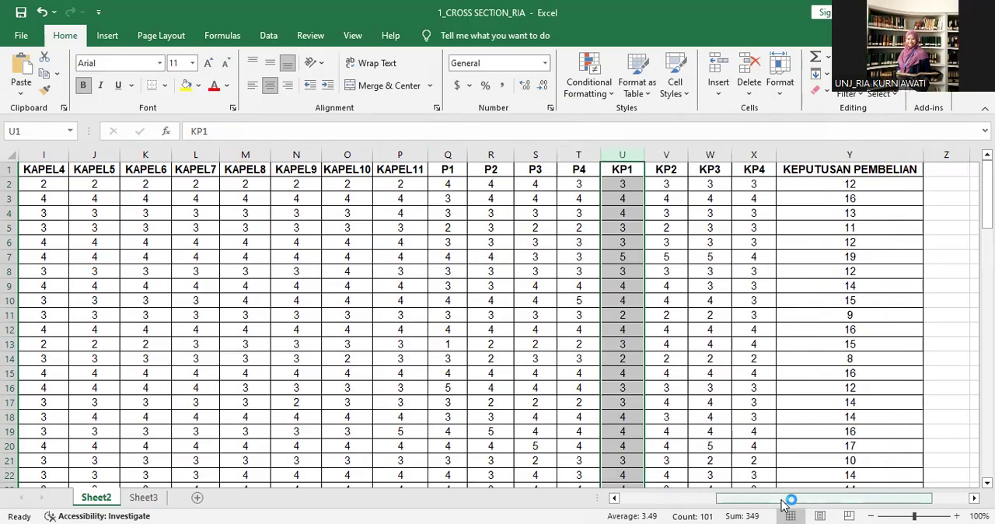
{"action": "scroll", "coordinate": [770, 295], "scroll_direction": "right", "scroll_amount": 1}
{"action": "left_click", "coordinate": [749, 155]}
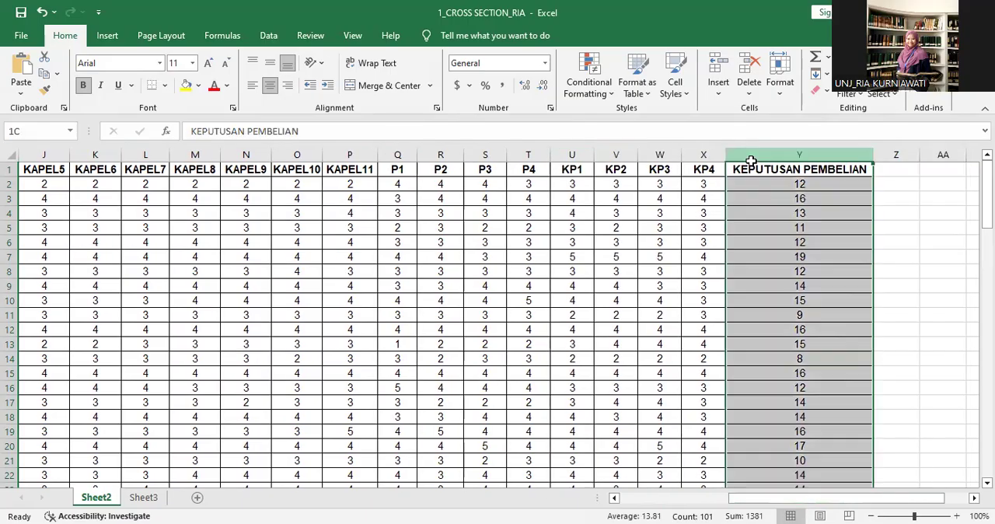
{"action": "right_click", "coordinate": [753, 172]}
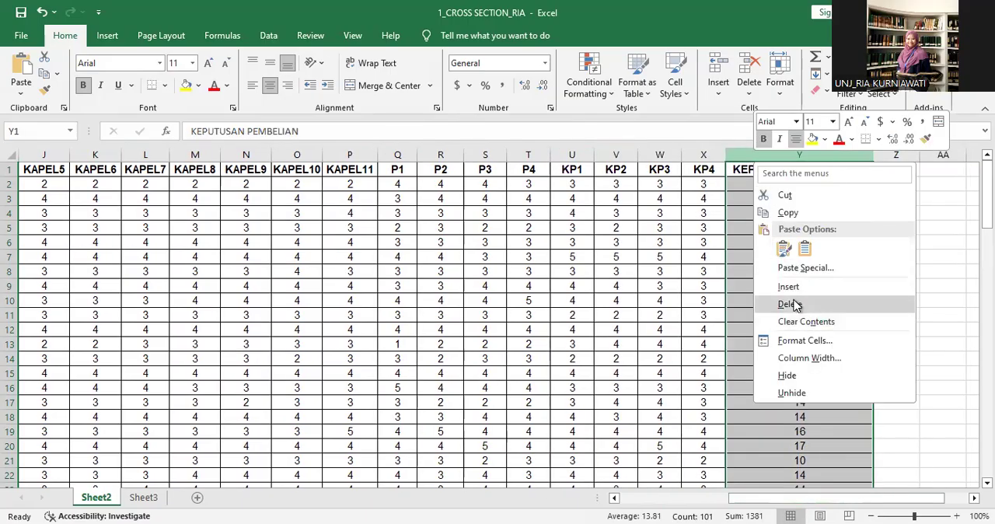
{"action": "left_click_drag", "start_coordinate": [837, 371], "coordinate": [823, 359]}
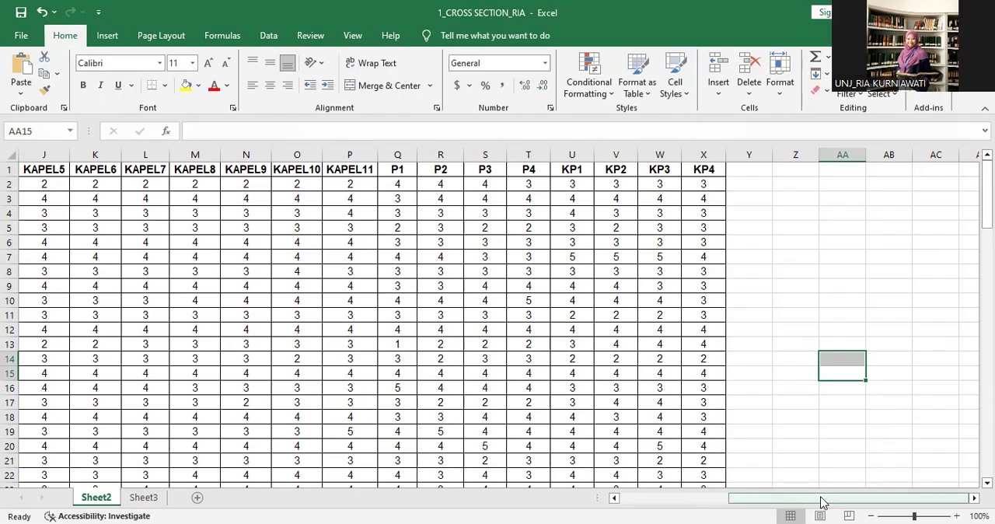
{"action": "left_click_drag", "start_coordinate": [823, 500], "coordinate": [634, 495]}
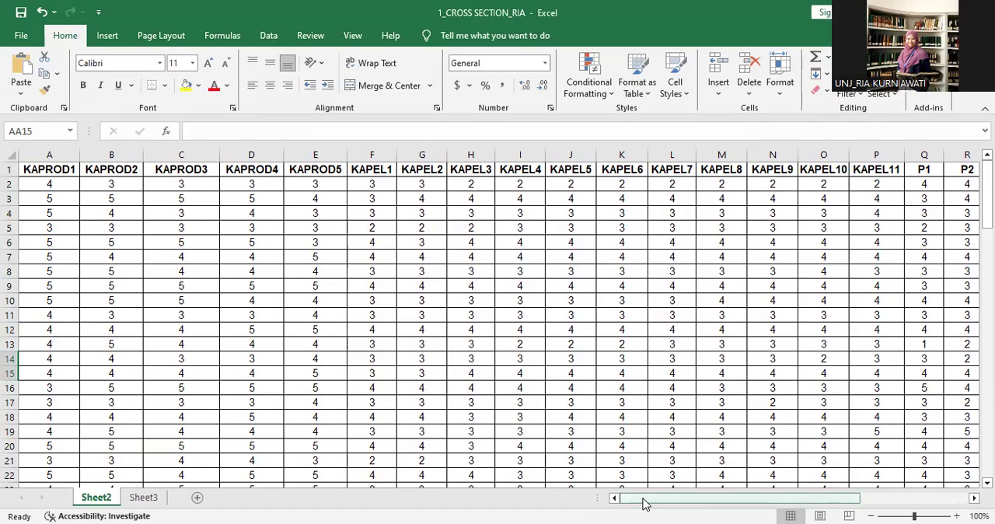
{"action": "left_click_drag", "start_coordinate": [643, 504], "coordinate": [636, 486]}
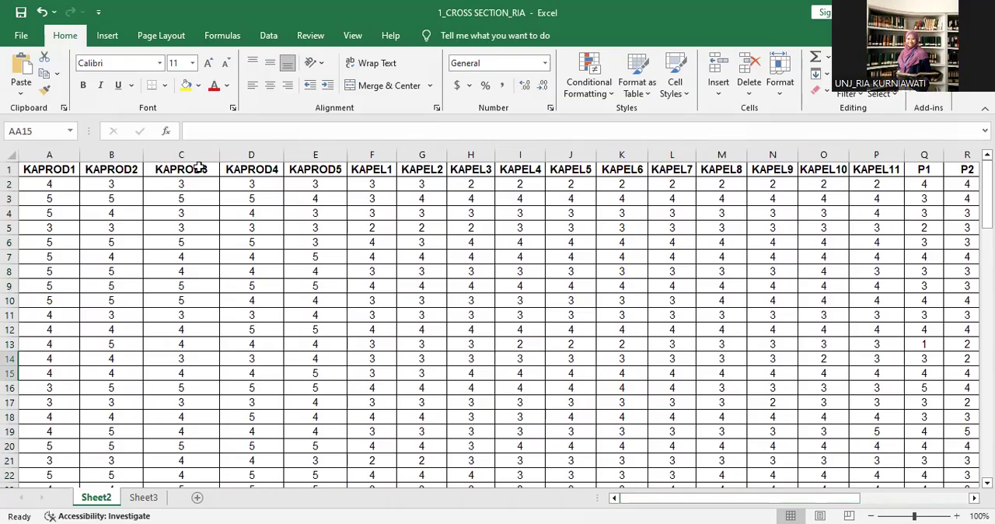
Start saving a copy of the workbook to the Desktop folder with CSV (MS-DOS) as the file type.
{"action": "left_click", "coordinate": [20, 35]}
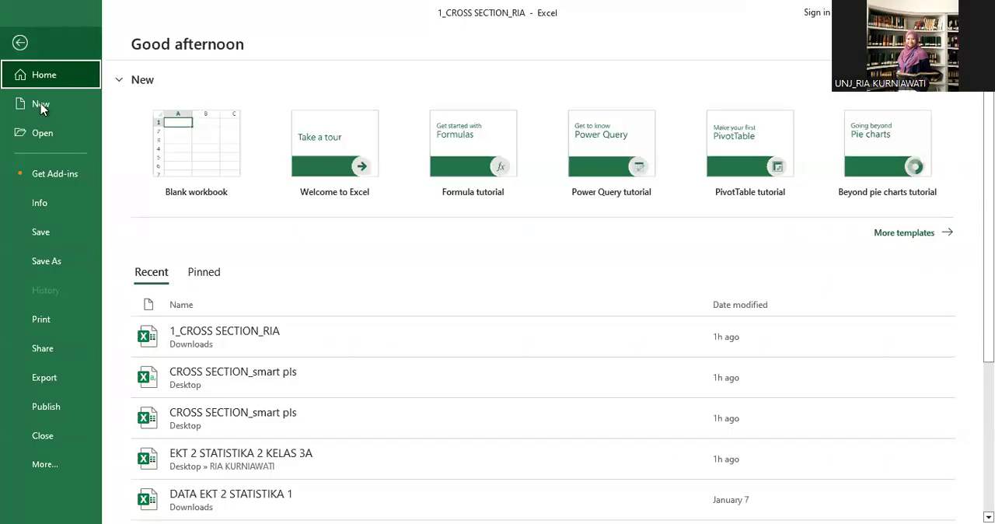
{"action": "left_click", "coordinate": [52, 264]}
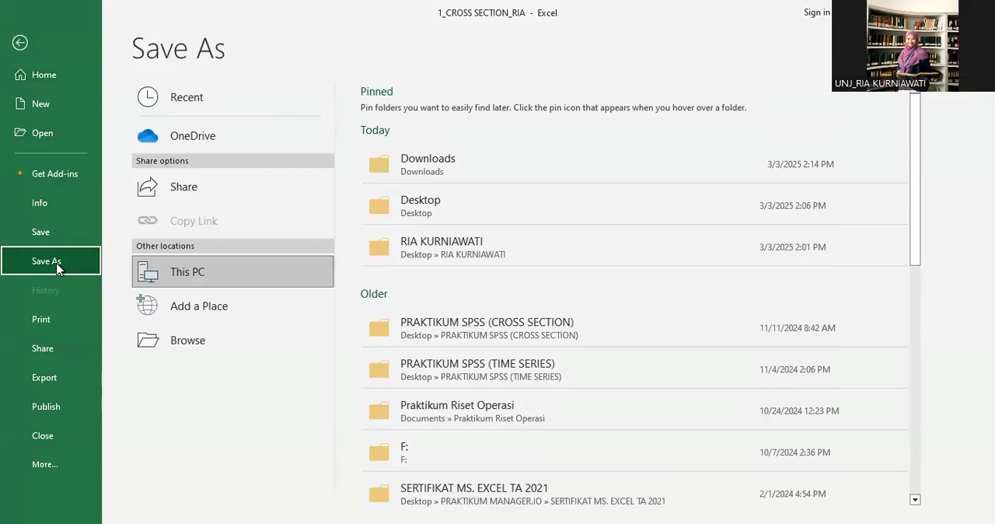
{"action": "left_click", "coordinate": [197, 351]}
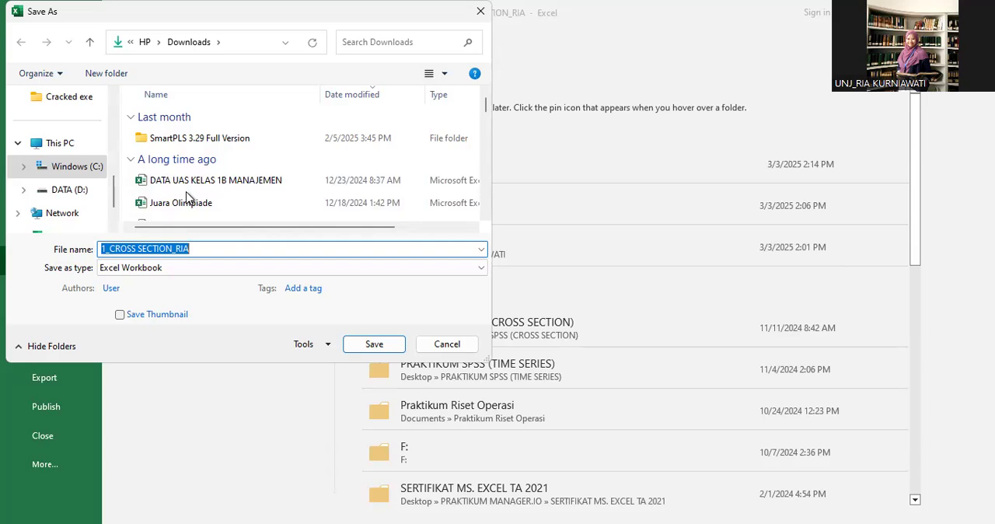
{"action": "scroll", "coordinate": [54, 156], "scroll_direction": "up", "scroll_amount": 5}
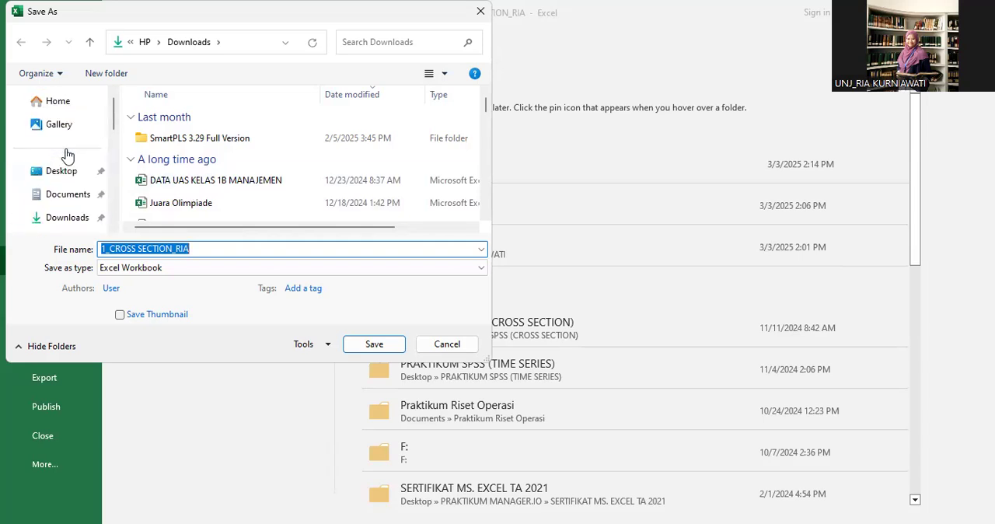
{"action": "left_click", "coordinate": [66, 176]}
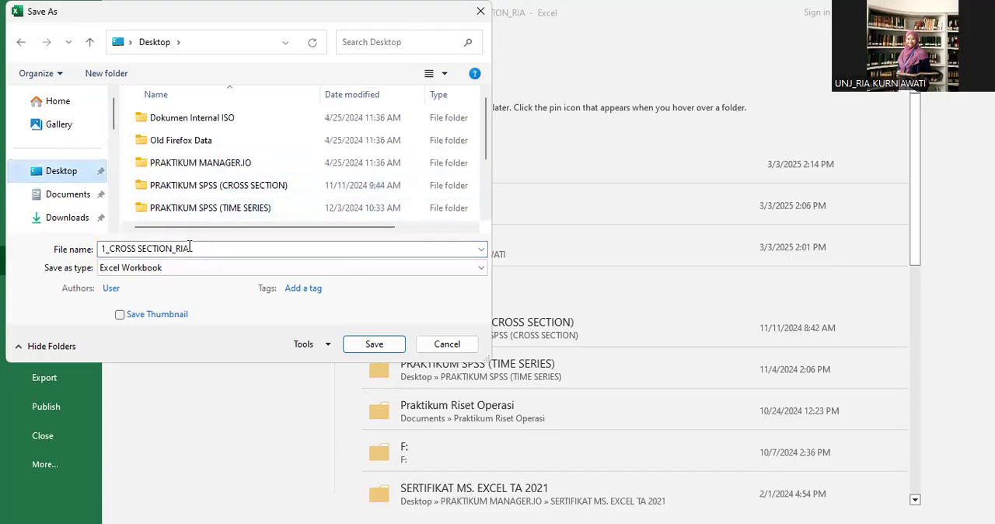
{"action": "left_click", "coordinate": [480, 269]}
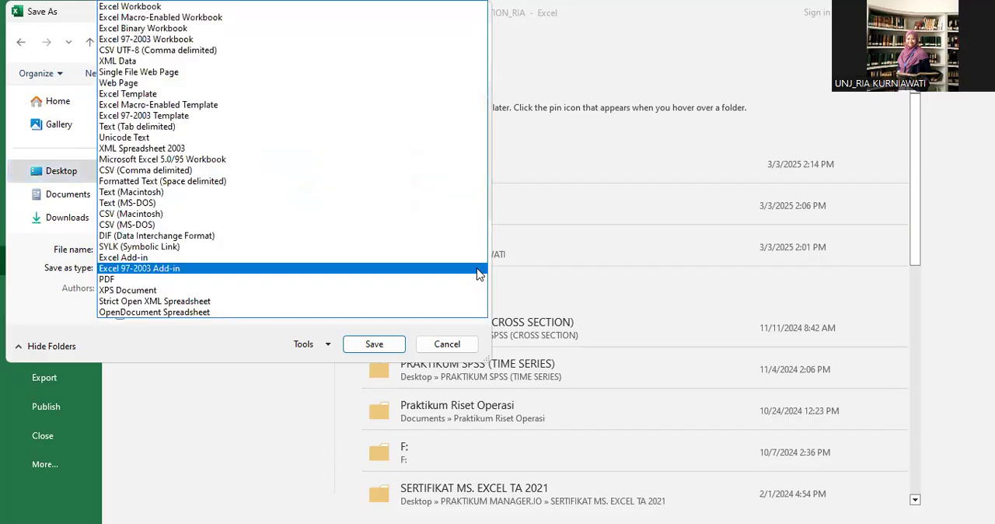
{"action": "left_click", "coordinate": [148, 226]}
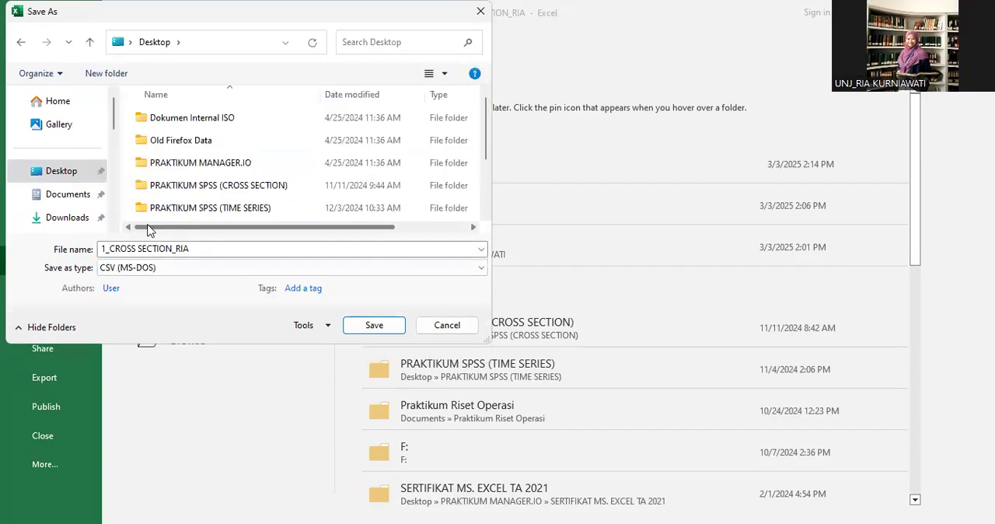
Change the ending of the CSV copy's file name to "smart pls", cancel the save and return to the worksheet.
{"action": "left_click", "coordinate": [200, 248]}
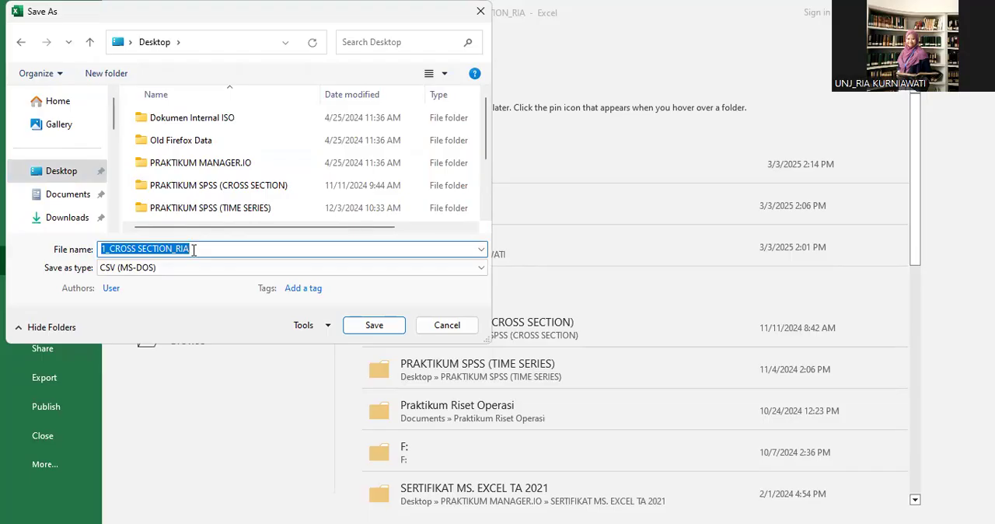
{"action": "left_click", "coordinate": [194, 250]}
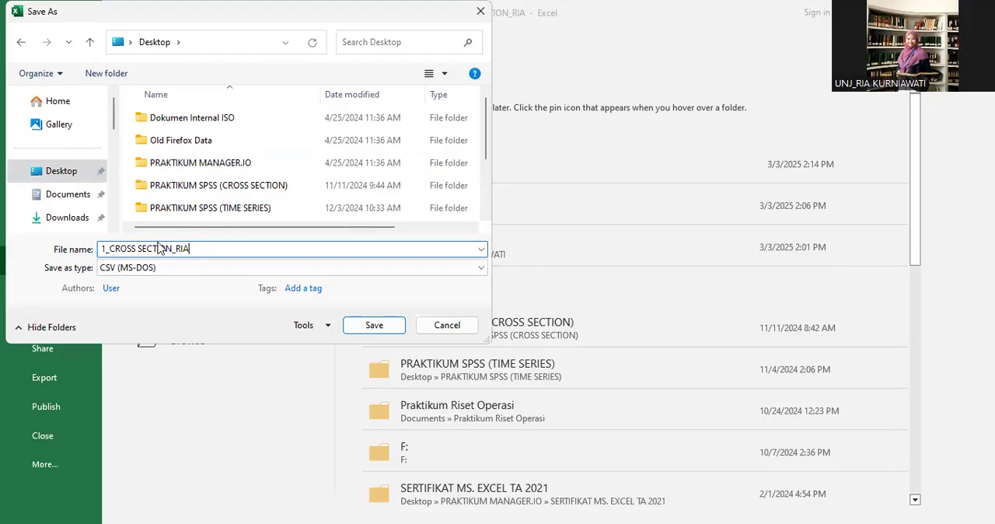
{"action": "left_click_drag", "start_coordinate": [110, 249], "coordinate": [140, 254]}
{"action": "key", "text": "Left"}
{"action": "left_click_drag", "start_coordinate": [195, 248], "coordinate": [180, 254]}
{"action": "type", "text": "smart pls"}
{"action": "left_click", "coordinate": [455, 330]}
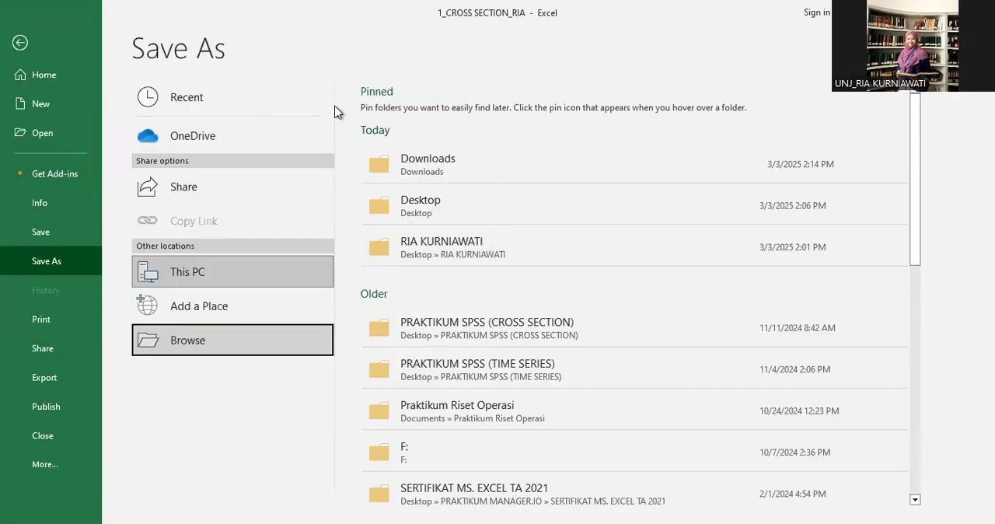
{"action": "left_click", "coordinate": [19, 45]}
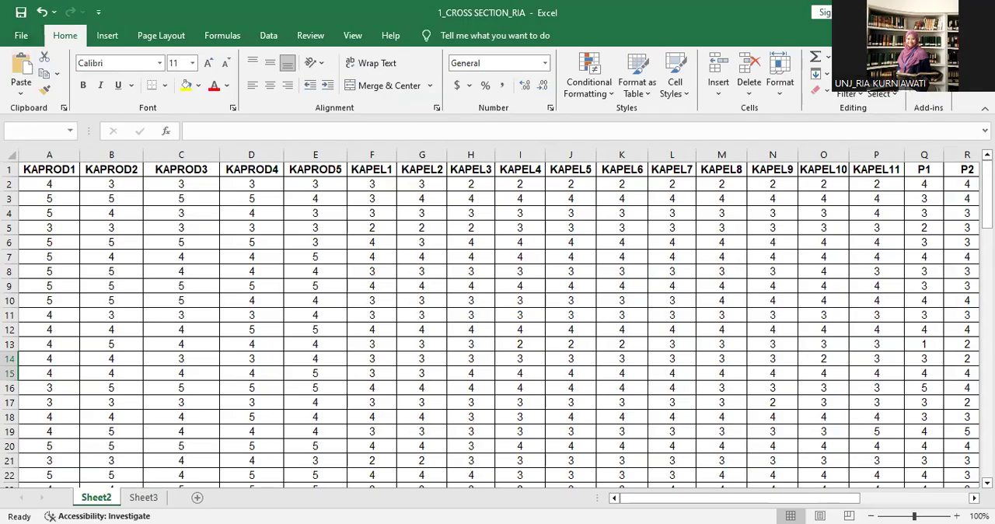
Switch to File Explorer and open the Desktop folder to look at the CROSS SECTION_smart pls files.
{"action": "left_click", "coordinate": [515, 291]}
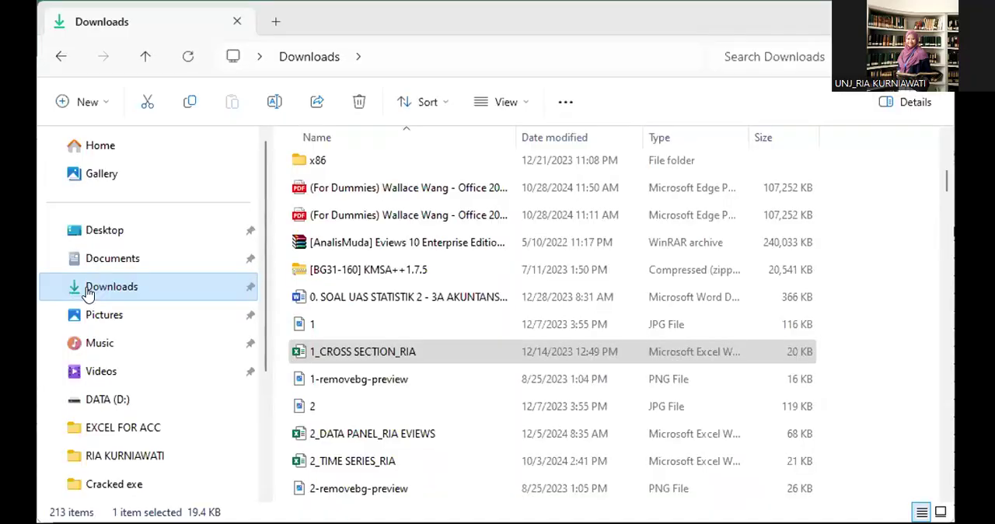
{"action": "left_click", "coordinate": [96, 236]}
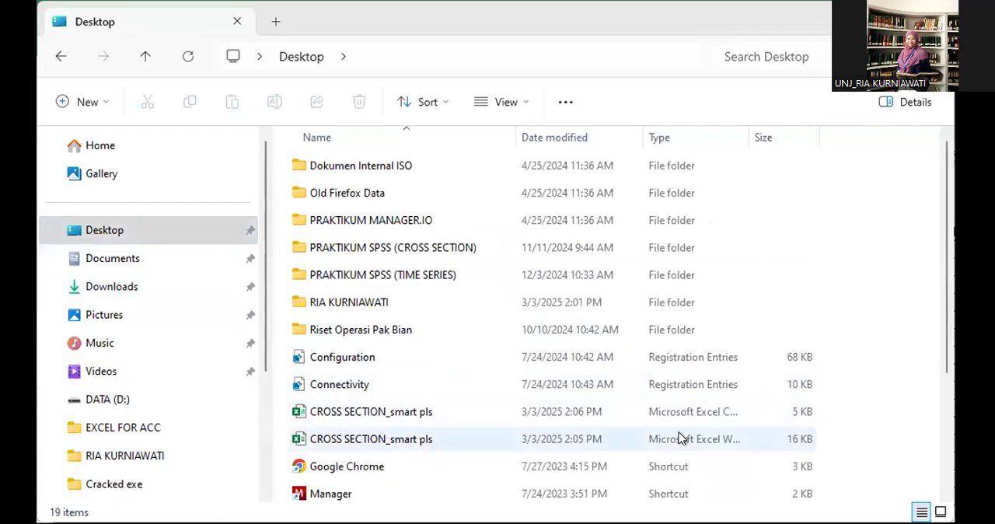
Compare the Excel workbook and CSV versions of CROSS SECTION_smart pls in the Desktop folder.
{"action": "left_click", "coordinate": [631, 439]}
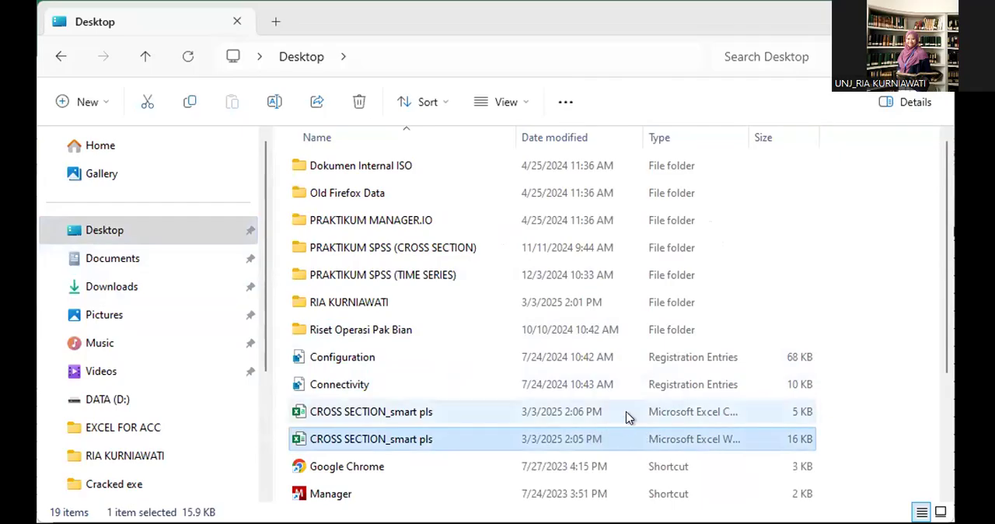
{"action": "left_click", "coordinate": [626, 418]}
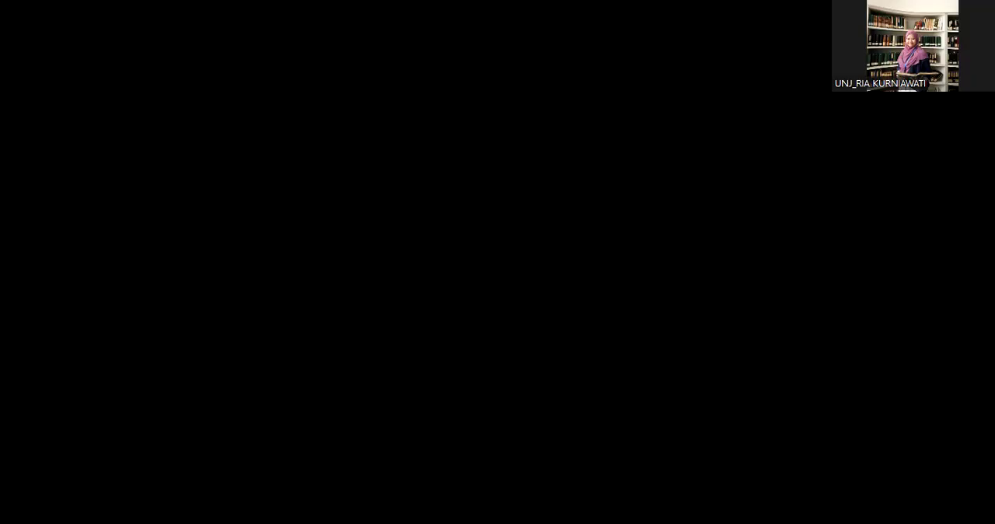
Switch to the PANDUAN PRAKTIKUM SMART PLS document in Word and examine the table's Outer Model and Inner Model tests.
{"action": "scroll", "coordinate": [533, 322], "scroll_direction": "up", "scroll_amount": 5}
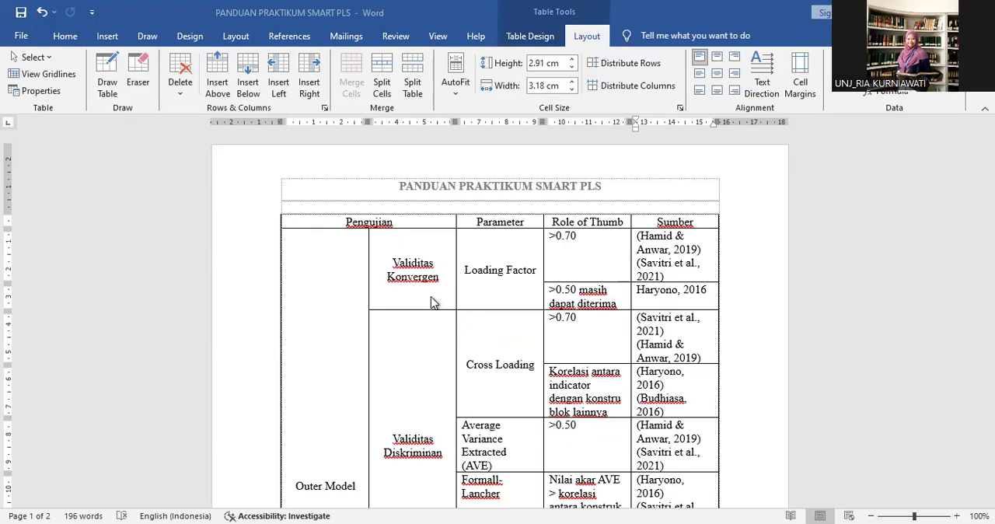
{"action": "scroll", "coordinate": [431, 298], "scroll_direction": "down", "scroll_amount": 1}
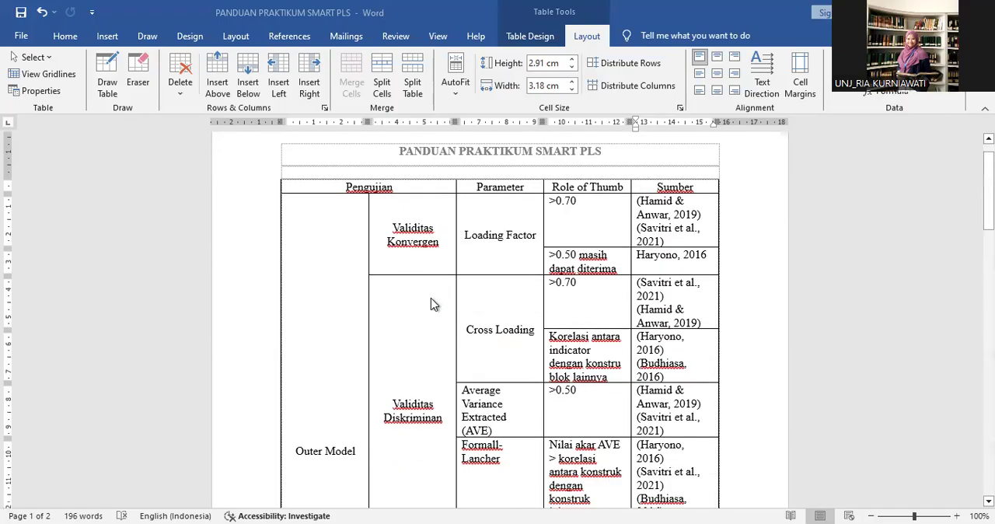
{"action": "scroll", "coordinate": [431, 298], "scroll_direction": "down", "scroll_amount": 1}
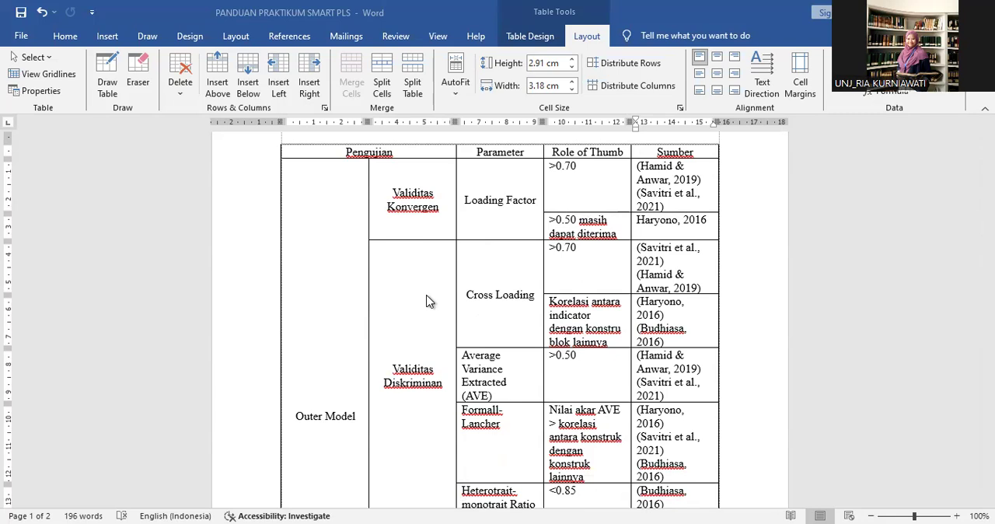
{"action": "scroll", "coordinate": [427, 301], "scroll_direction": "up", "scroll_amount": 1}
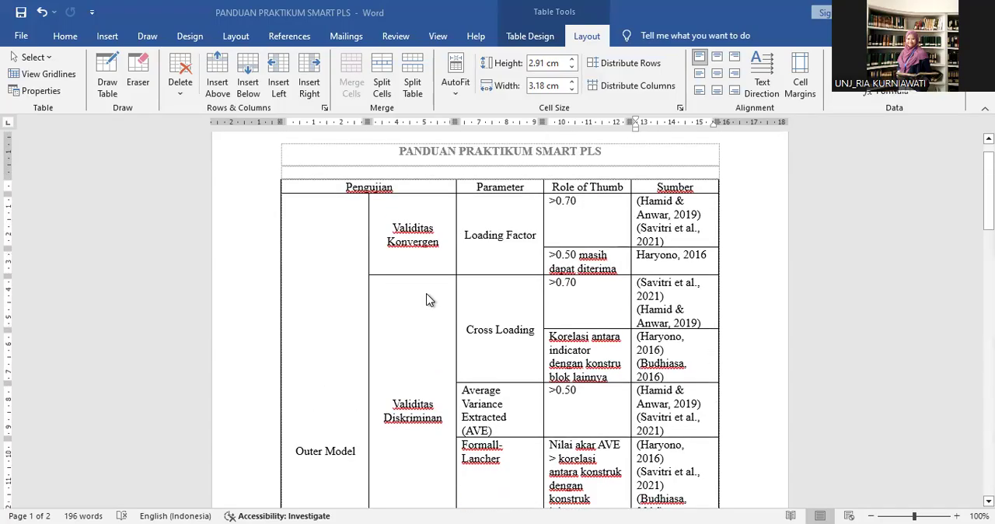
{"action": "scroll", "coordinate": [427, 300], "scroll_direction": "up", "scroll_amount": 1}
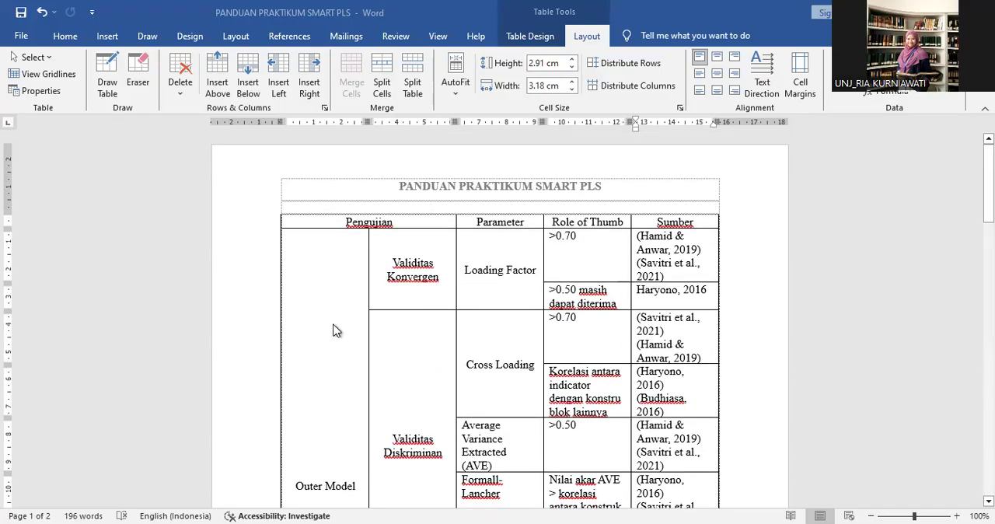
{"action": "scroll", "coordinate": [336, 334], "scroll_direction": "down", "scroll_amount": 6}
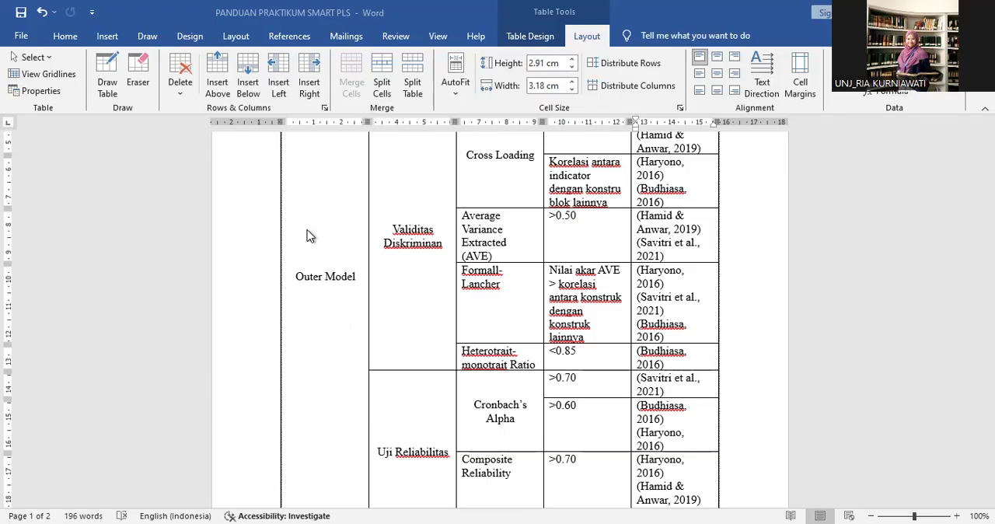
{"action": "scroll", "coordinate": [347, 314], "scroll_direction": "down", "scroll_amount": 5}
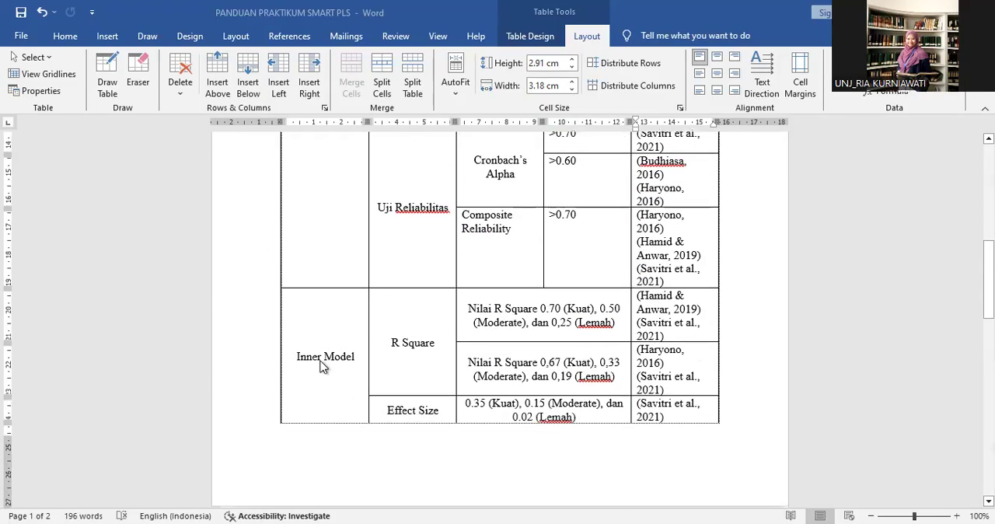
{"action": "scroll", "coordinate": [336, 295], "scroll_direction": "up", "scroll_amount": 5}
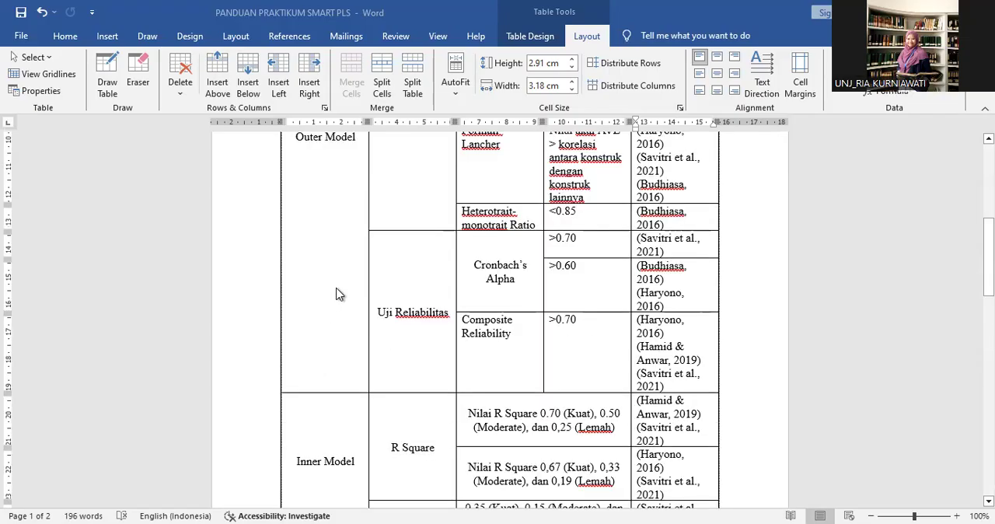
{"action": "scroll", "coordinate": [337, 289], "scroll_direction": "up", "scroll_amount": 4}
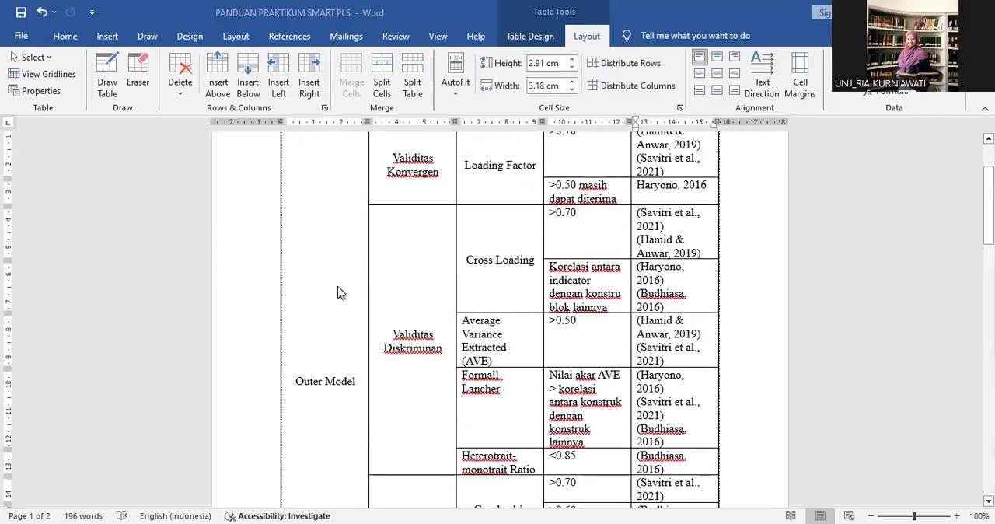
{"action": "scroll", "coordinate": [364, 281], "scroll_direction": "up", "scroll_amount": 1}
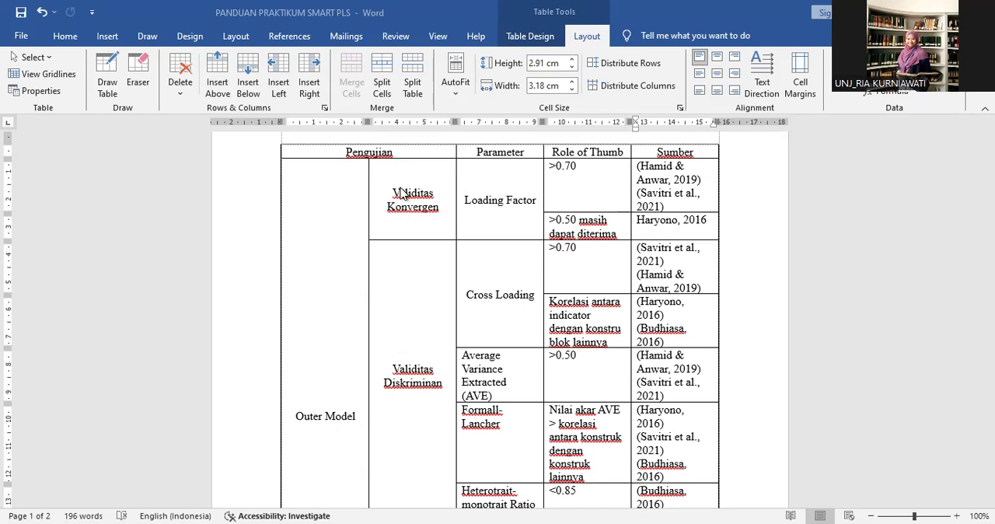
{"action": "scroll", "coordinate": [397, 360], "scroll_direction": "down", "scroll_amount": 2}
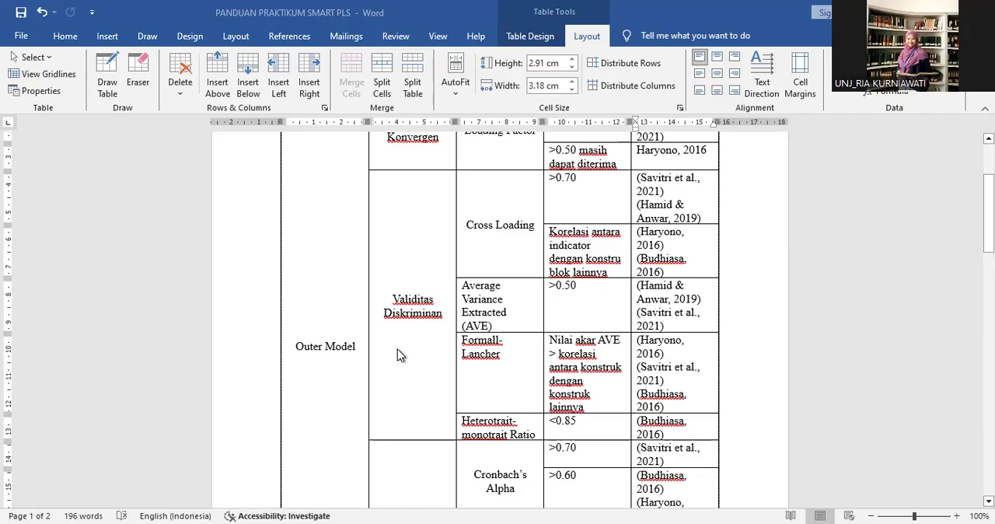
{"action": "scroll", "coordinate": [397, 352], "scroll_direction": "down", "scroll_amount": 4}
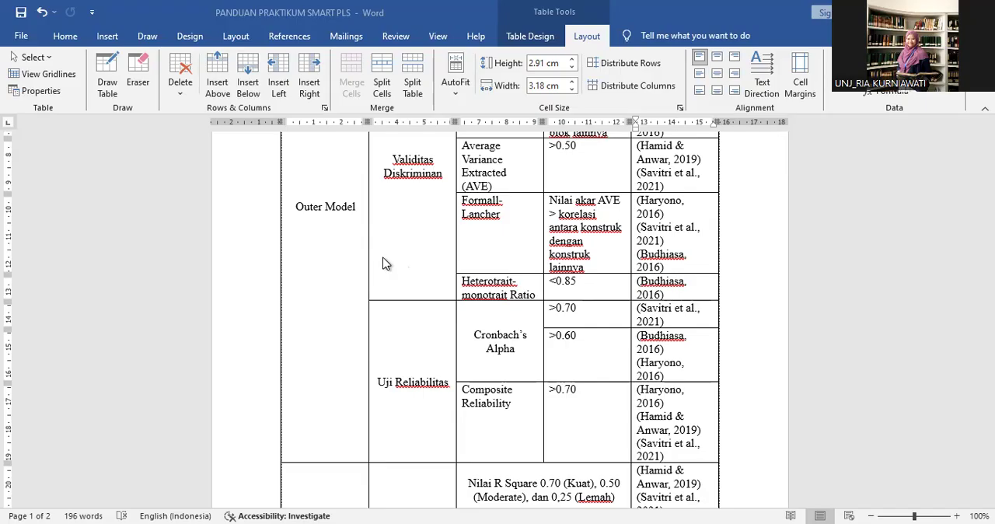
Read the rule-of-thumb criteria for convergent and discriminant validity, reliability, R Square and Effect Size in the guide table.
{"action": "scroll", "coordinate": [426, 269], "scroll_direction": "up", "scroll_amount": 5}
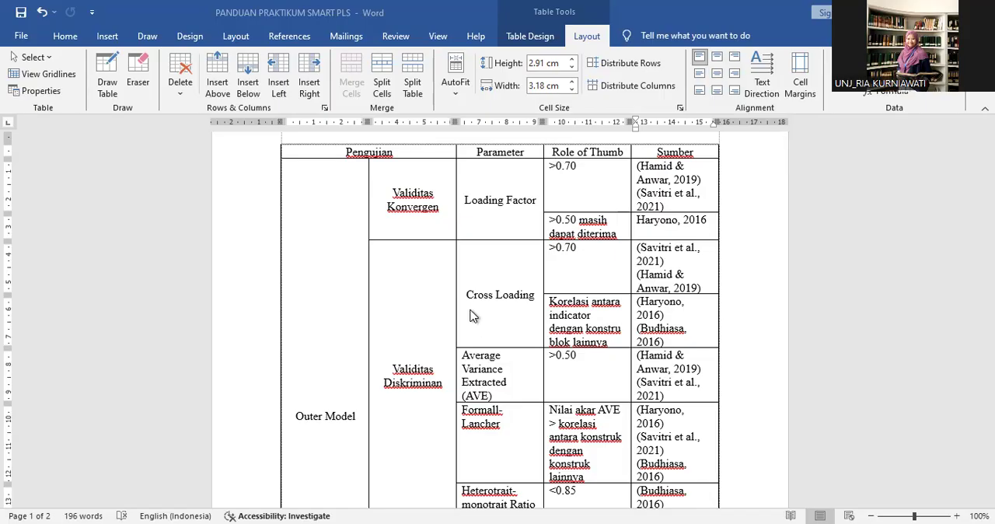
{"action": "scroll", "coordinate": [469, 314], "scroll_direction": "down", "scroll_amount": 1}
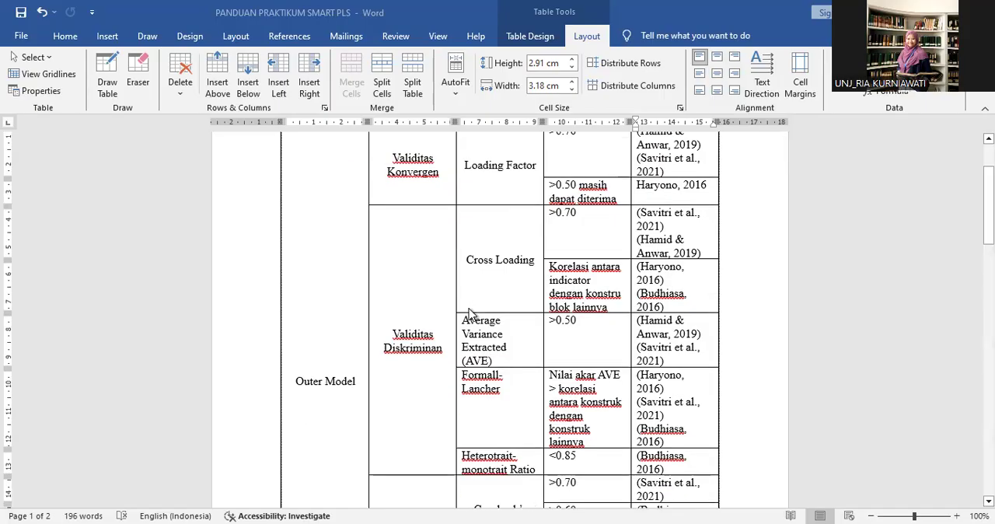
{"action": "scroll", "coordinate": [469, 314], "scroll_direction": "down", "scroll_amount": 1}
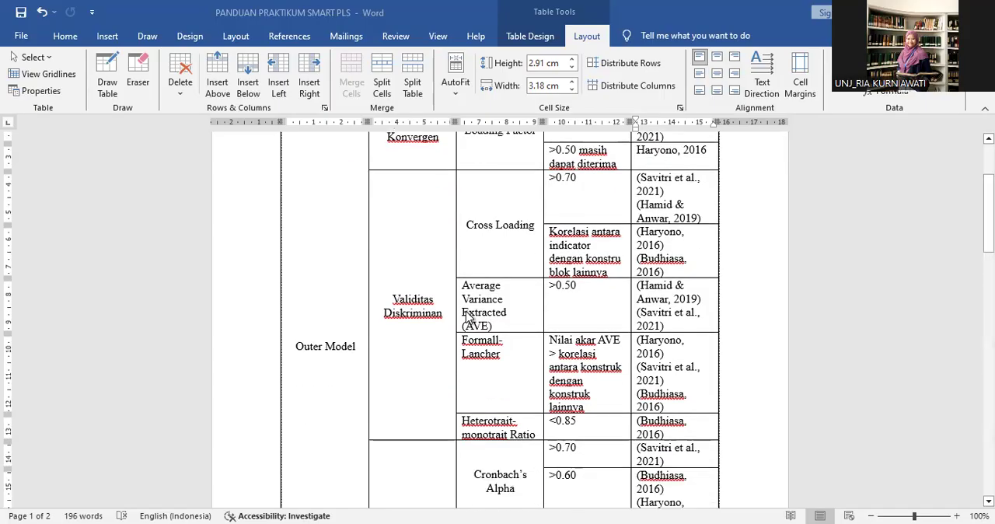
{"action": "scroll", "coordinate": [522, 267], "scroll_direction": "up", "scroll_amount": 1}
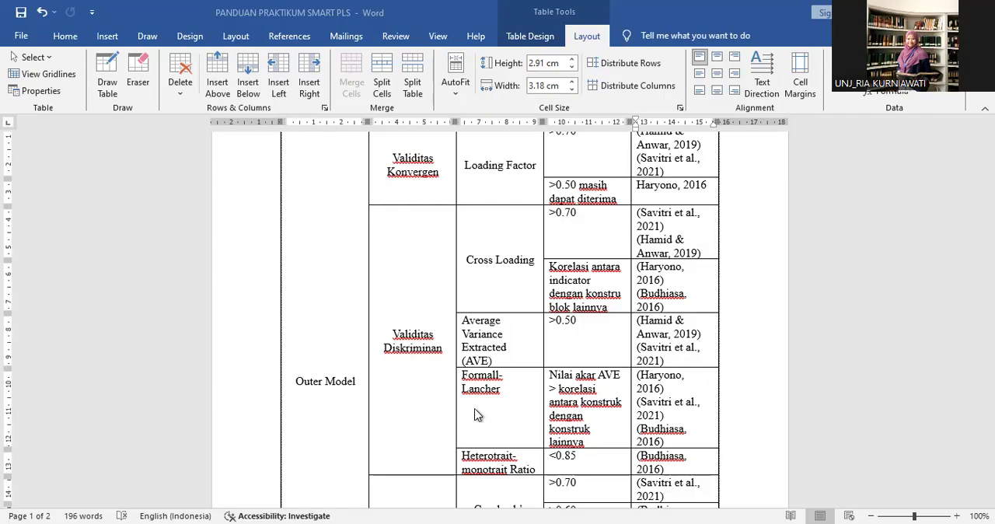
{"action": "scroll", "coordinate": [476, 415], "scroll_direction": "down", "scroll_amount": 1}
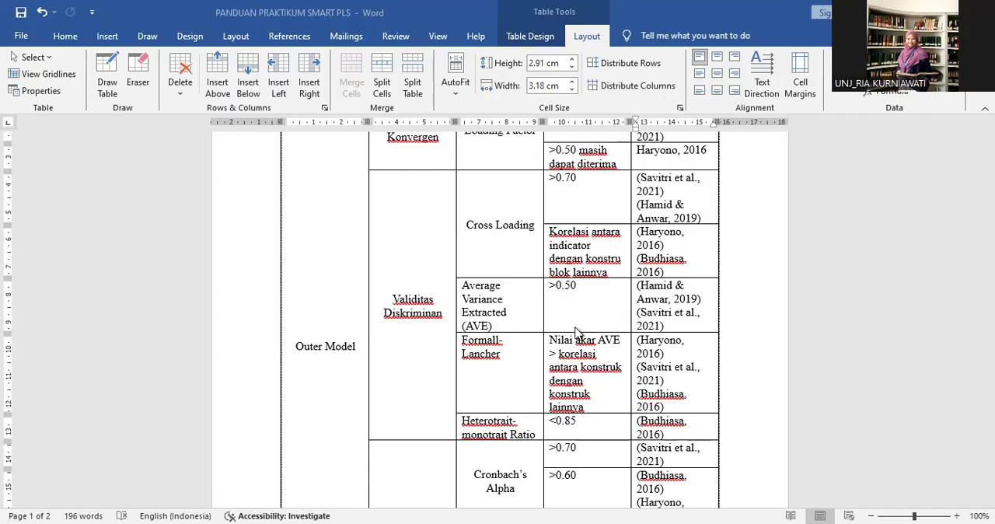
{"action": "scroll", "coordinate": [576, 336], "scroll_direction": "down", "scroll_amount": 1}
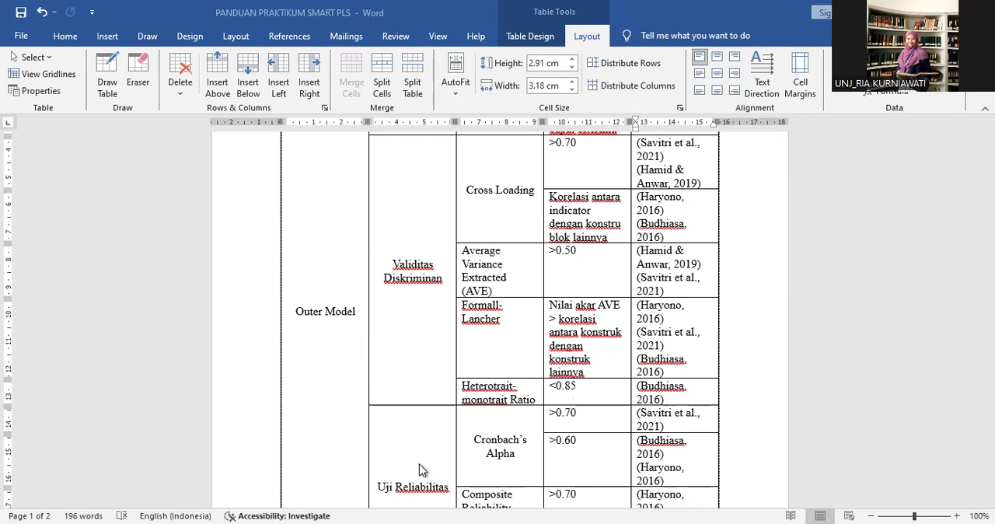
{"action": "scroll", "coordinate": [420, 469], "scroll_direction": "down", "scroll_amount": 1}
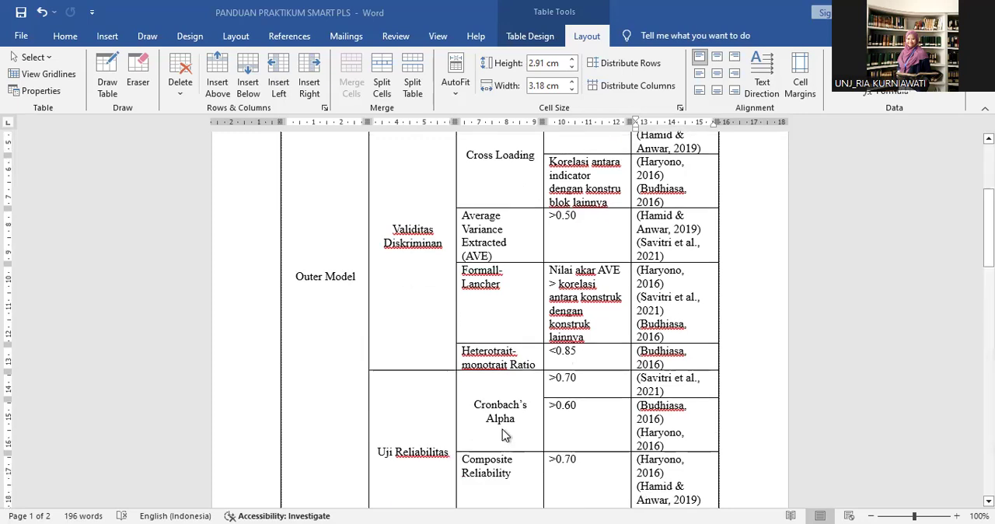
{"action": "scroll", "coordinate": [503, 436], "scroll_direction": "down", "scroll_amount": 1}
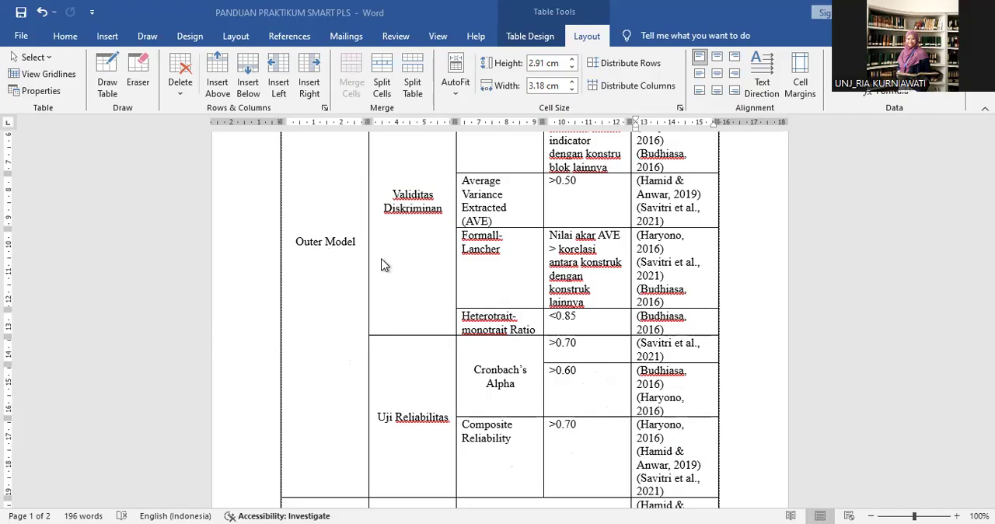
{"action": "scroll", "coordinate": [383, 264], "scroll_direction": "down", "scroll_amount": 2}
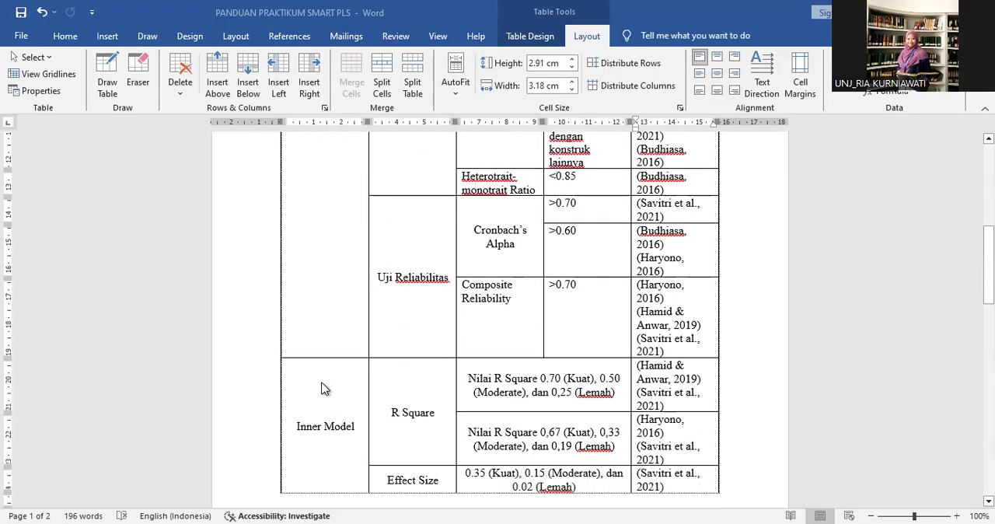
{"action": "scroll", "coordinate": [427, 278], "scroll_direction": "up", "scroll_amount": 2}
{"action": "scroll", "coordinate": [429, 276], "scroll_direction": "up", "scroll_amount": 2}
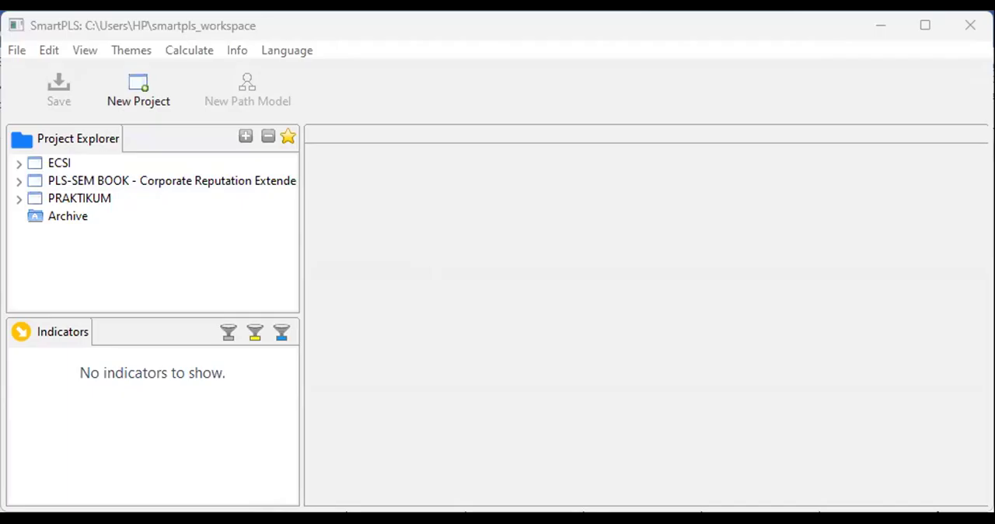
Switch to SmartPLS, start a new project and try the name PRAKTIKUM.
{"action": "left_click", "coordinate": [129, 84]}
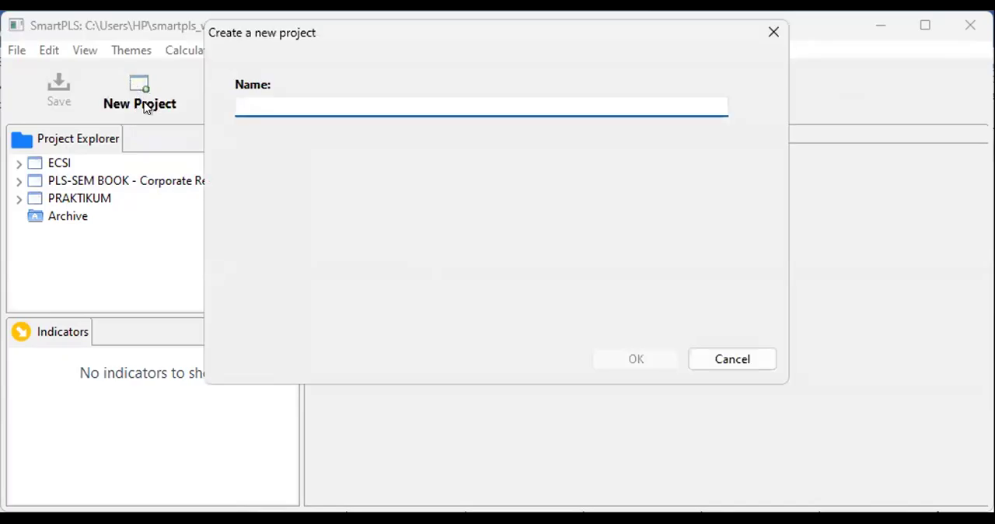
{"action": "type", "text": "p"}
{"action": "key", "text": "BackSpace"}
{"action": "type", "text": "PRA"}
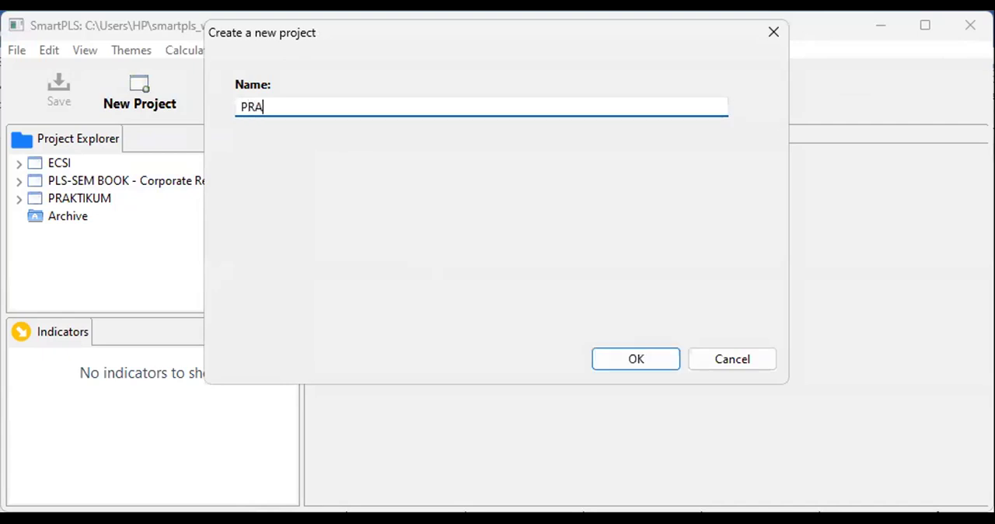
{"action": "type", "text": "KTIKUM"}
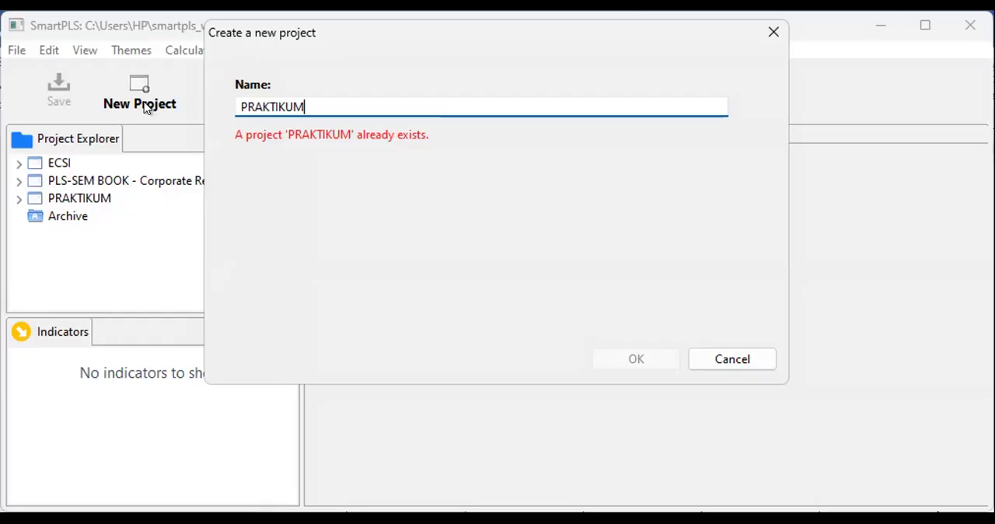
Replace the new project's name with TUTORIAL and create the project.
{"action": "key", "text": "BackSpace"}
{"action": "key", "text": "BackSpace"}
{"action": "key", "text": "BackSpace"}
{"action": "key", "text": "BackSpace"}
{"action": "key", "text": "BackSpace"}
{"action": "key", "text": "BackSpace"}
{"action": "key", "text": "BackSpace"}
{"action": "key", "text": "BackSpace"}
{"action": "key", "text": "BackSpace"}
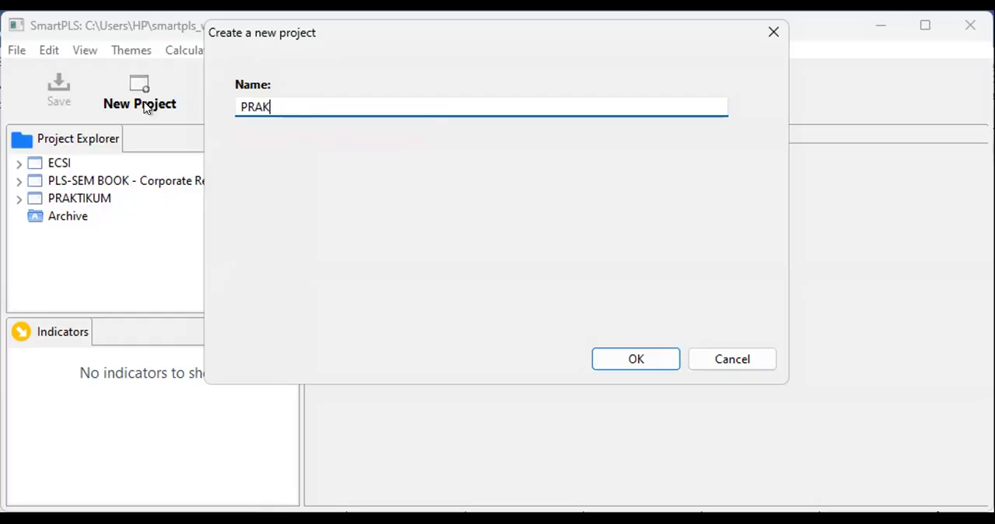
{"action": "type", "text": "TUTORIAL"}
{"action": "left_click", "coordinate": [630, 365]}
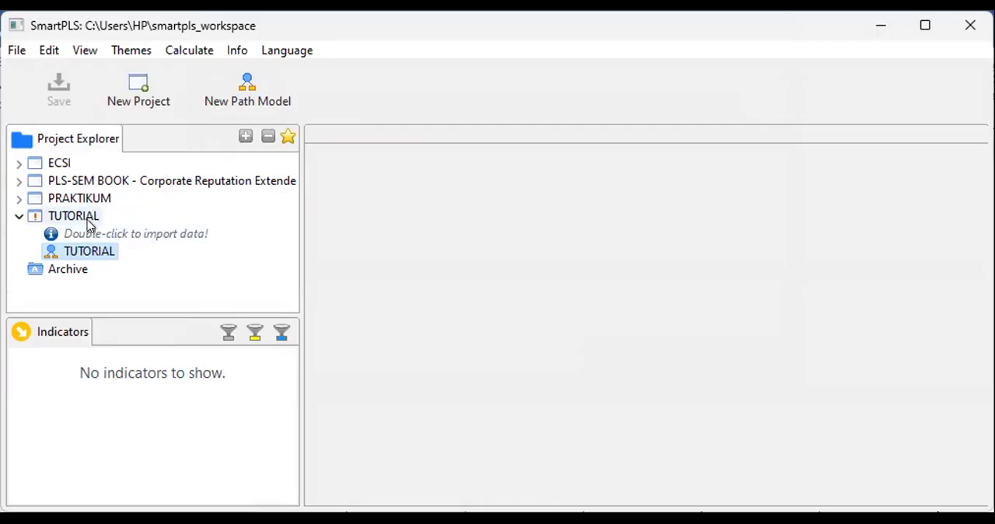
Import the CROSS SECTION_smart pls CSV file from the Desktop into the TUTORIAL project, keeping its file name as the data name.
{"action": "double_click", "coordinate": [137, 237]}
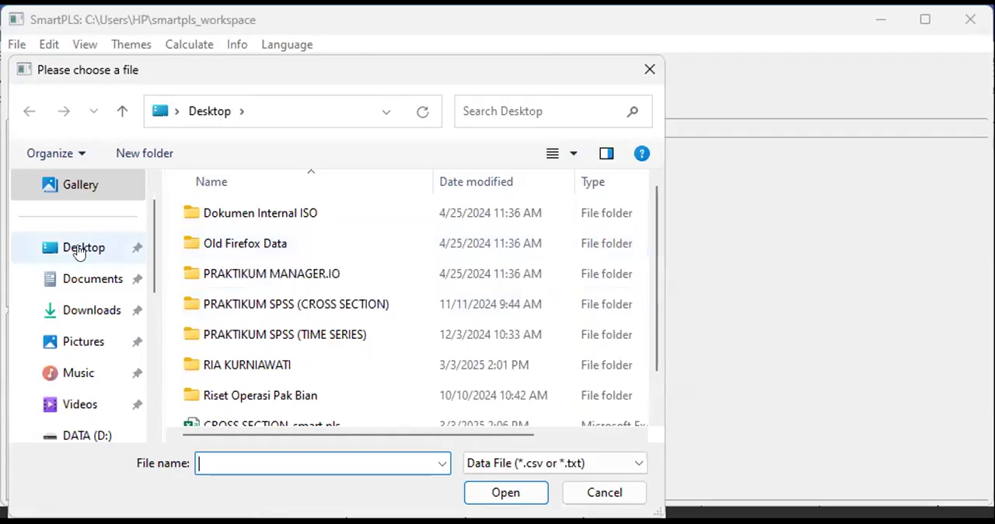
{"action": "left_click", "coordinate": [78, 249]}
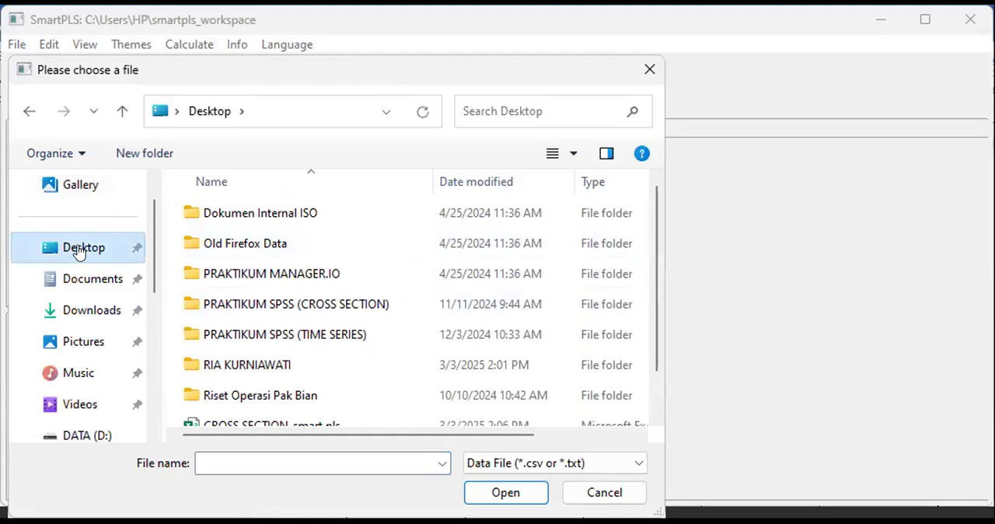
{"action": "scroll", "coordinate": [241, 294], "scroll_direction": "down", "scroll_amount": 1}
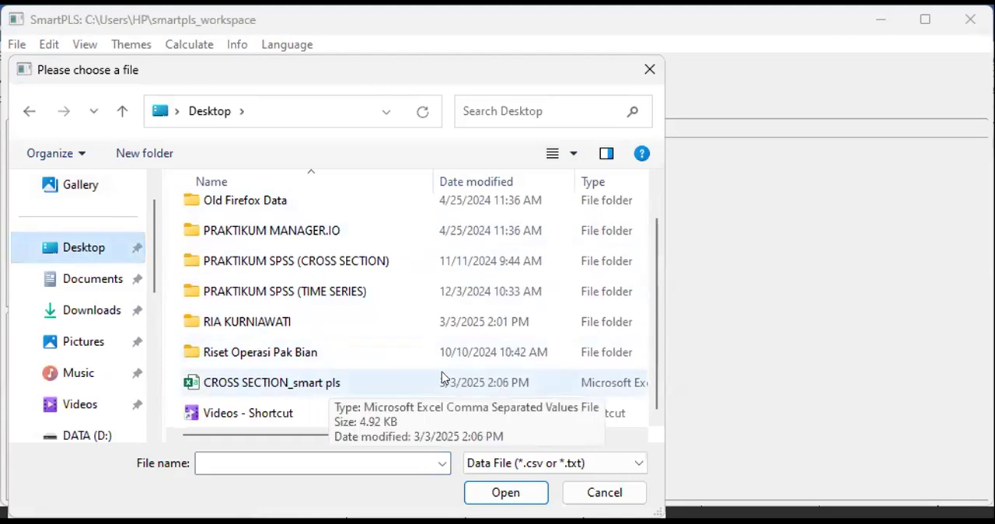
{"action": "left_click_drag", "start_coordinate": [490, 433], "coordinate": [546, 435]}
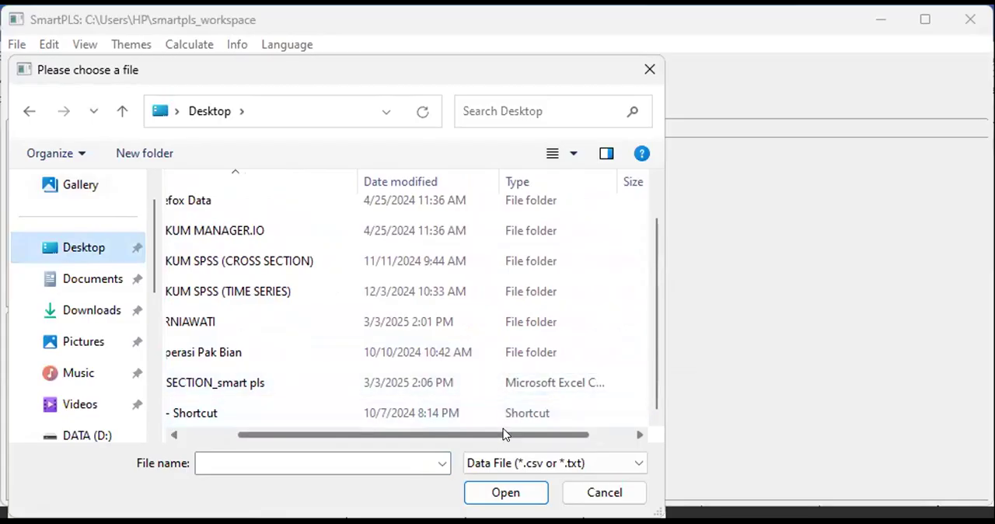
{"action": "left_click_drag", "start_coordinate": [503, 434], "coordinate": [397, 422]}
{"action": "left_click", "coordinate": [311, 383]}
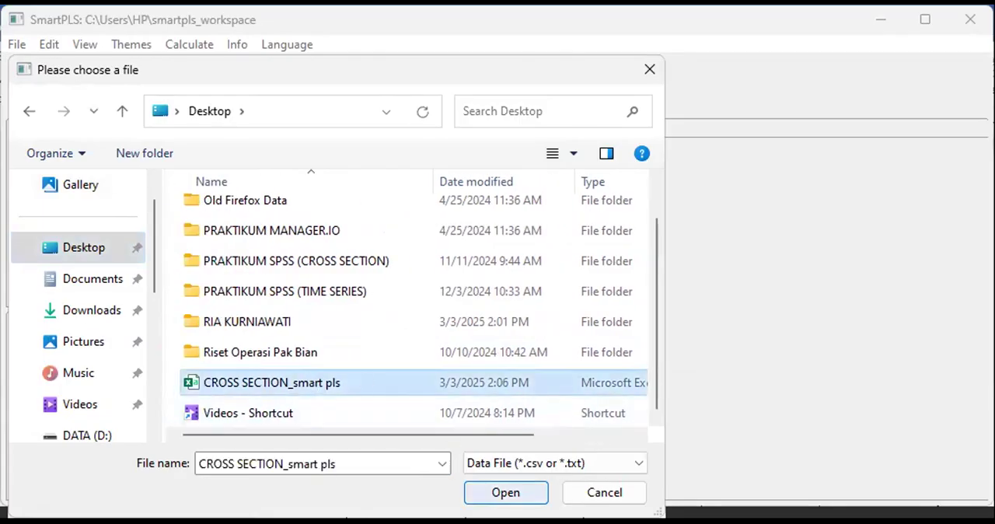
{"action": "left_click", "coordinate": [505, 492]}
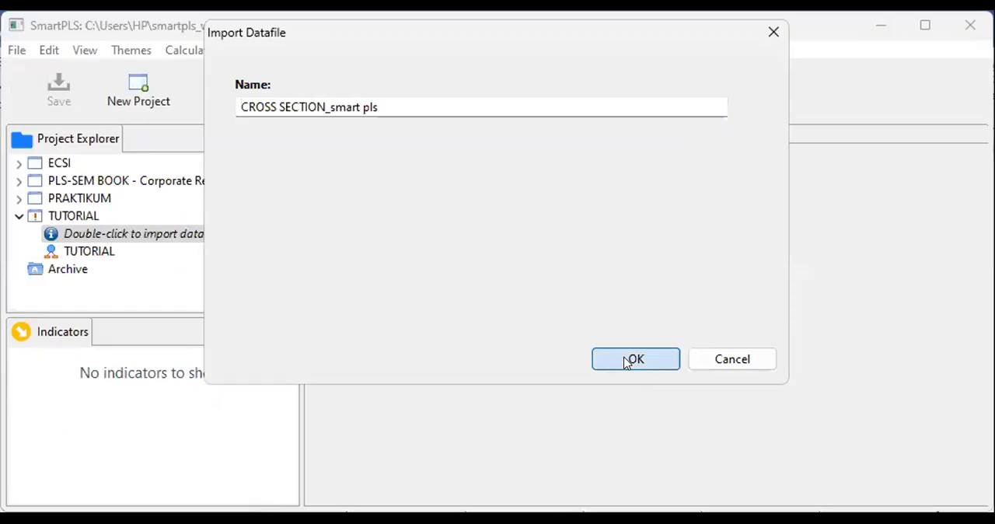
{"action": "left_click", "coordinate": [628, 361]}
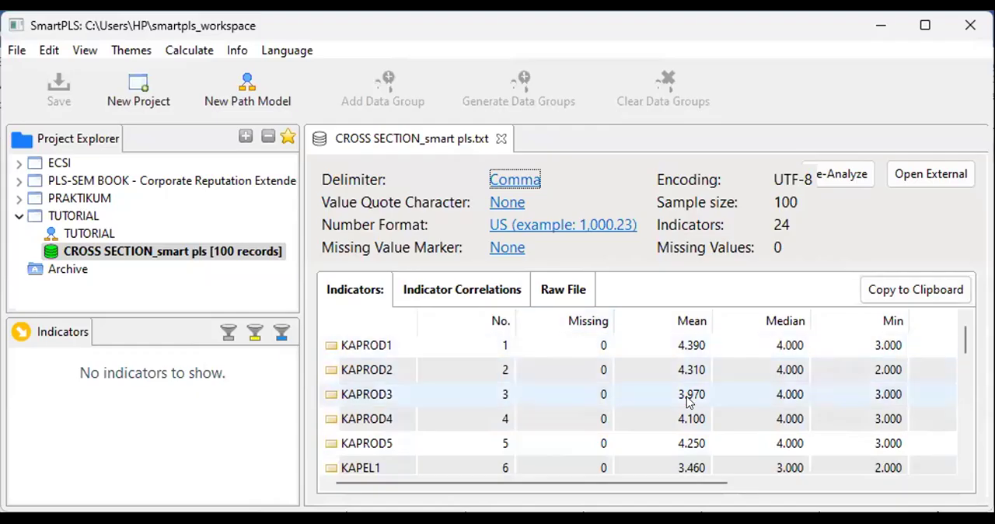
Review the imported indicators from KAPROD1 through KP4, checking their numbering and missing values.
{"action": "scroll", "coordinate": [477, 419], "scroll_direction": "down", "scroll_amount": 3}
{"action": "scroll", "coordinate": [478, 418], "scroll_direction": "down", "scroll_amount": 2}
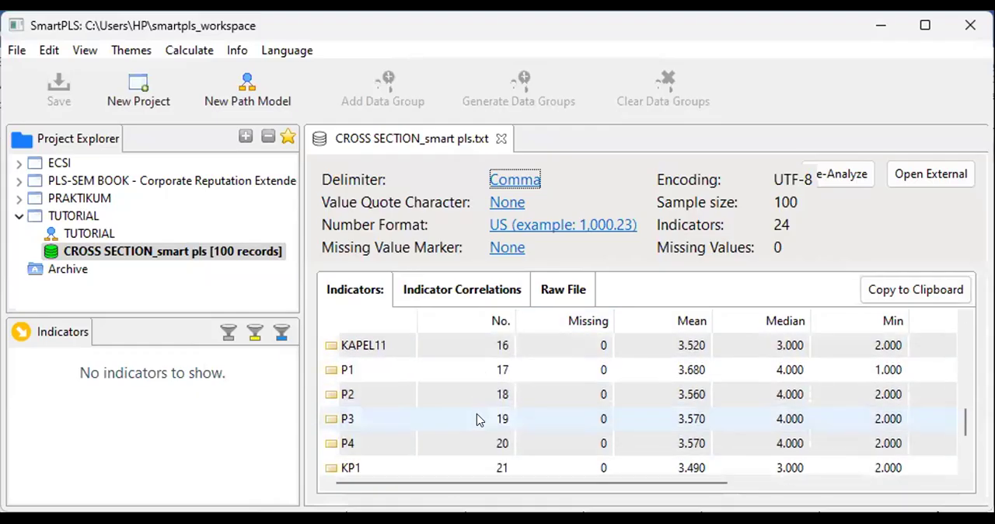
{"action": "scroll", "coordinate": [475, 418], "scroll_direction": "up", "scroll_amount": 5}
{"action": "scroll", "coordinate": [477, 424], "scroll_direction": "up", "scroll_amount": 1}
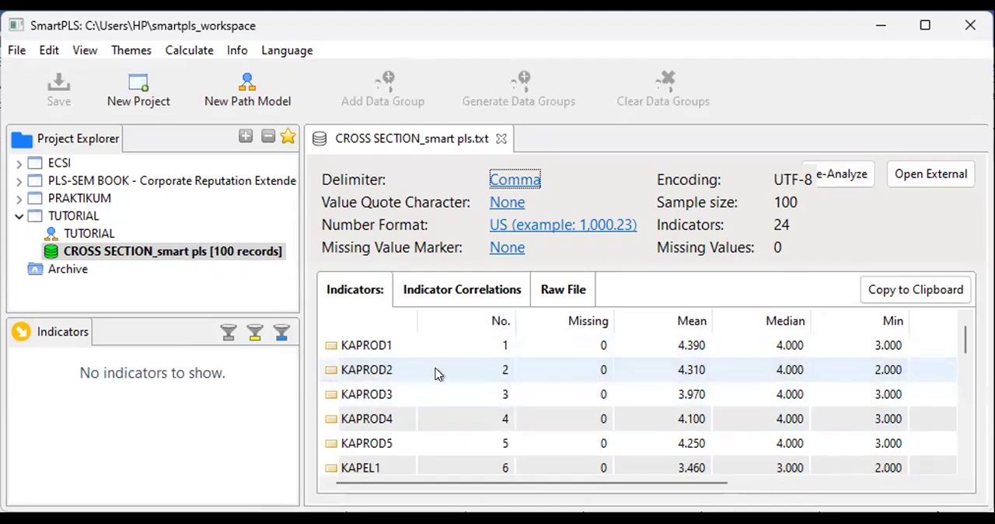
{"action": "scroll", "coordinate": [438, 374], "scroll_direction": "down", "scroll_amount": 3}
{"action": "scroll", "coordinate": [438, 374], "scroll_direction": "down", "scroll_amount": 2}
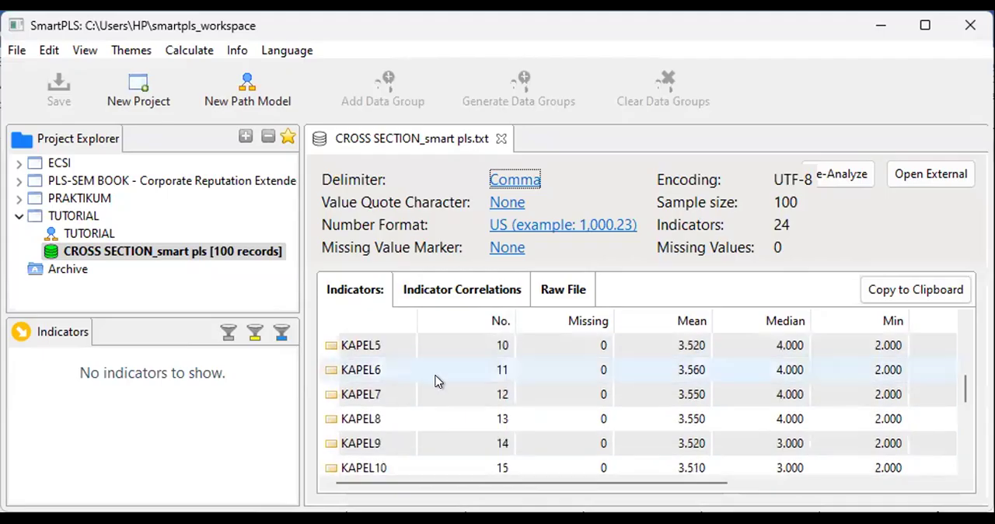
{"action": "scroll", "coordinate": [436, 379], "scroll_direction": "down", "scroll_amount": 3}
{"action": "scroll", "coordinate": [436, 381], "scroll_direction": "up", "scroll_amount": 2}
{"action": "scroll", "coordinate": [436, 382], "scroll_direction": "down", "scroll_amount": 3}
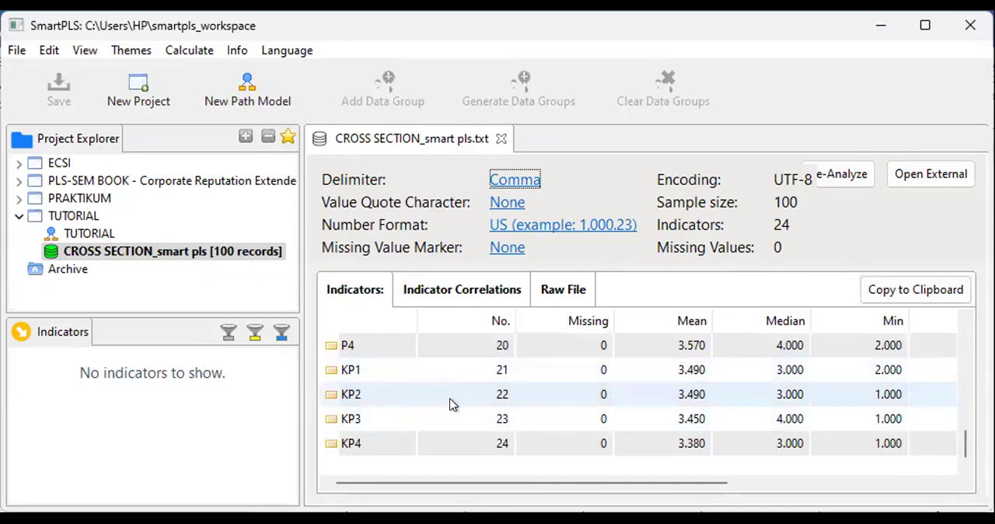
{"action": "scroll", "coordinate": [450, 411], "scroll_direction": "up", "scroll_amount": 4}
{"action": "scroll", "coordinate": [453, 414], "scroll_direction": "up", "scroll_amount": 3}
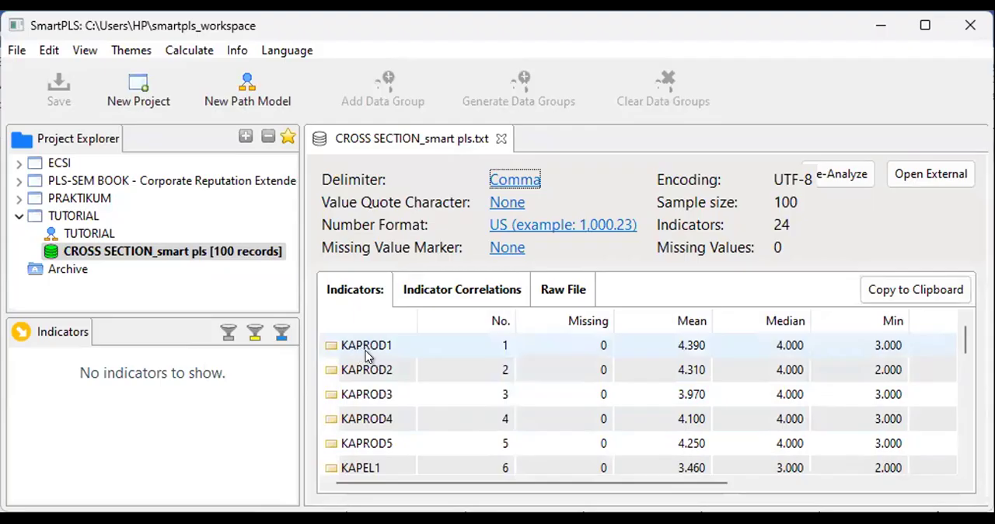
{"action": "scroll", "coordinate": [371, 358], "scroll_direction": "down", "scroll_amount": 3}
{"action": "scroll", "coordinate": [371, 358], "scroll_direction": "down", "scroll_amount": 4}
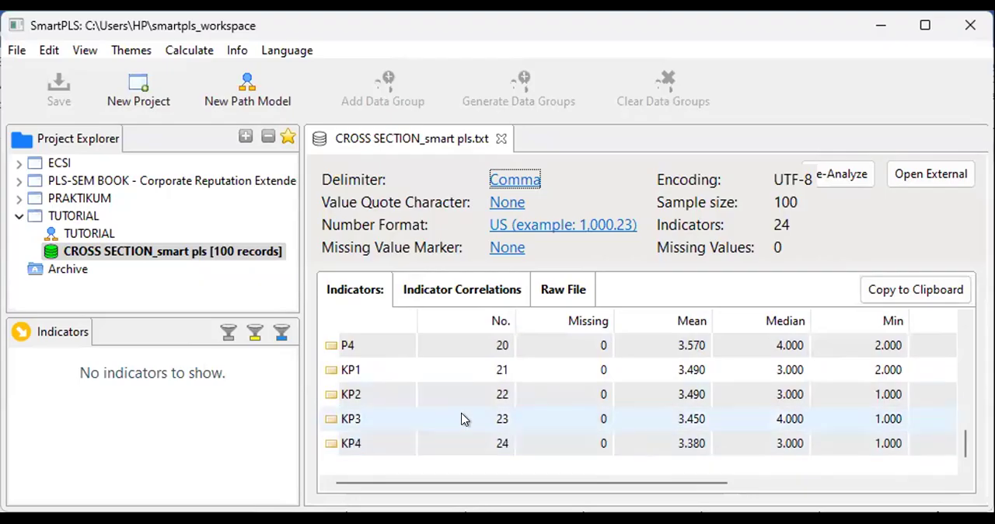
{"action": "scroll", "coordinate": [463, 419], "scroll_direction": "up", "scroll_amount": 6}
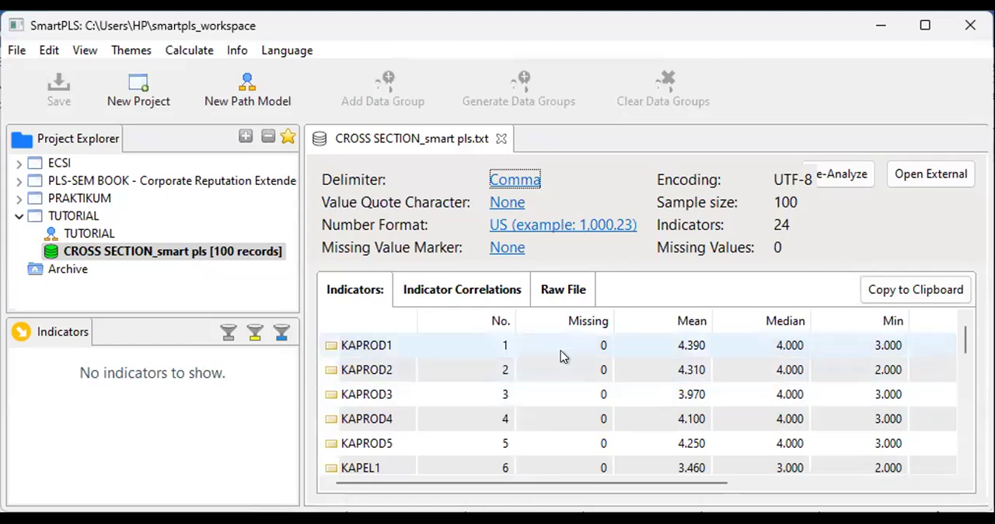
{"action": "scroll", "coordinate": [568, 340], "scroll_direction": "down", "scroll_amount": 6}
{"action": "scroll", "coordinate": [563, 342], "scroll_direction": "up", "scroll_amount": 6}
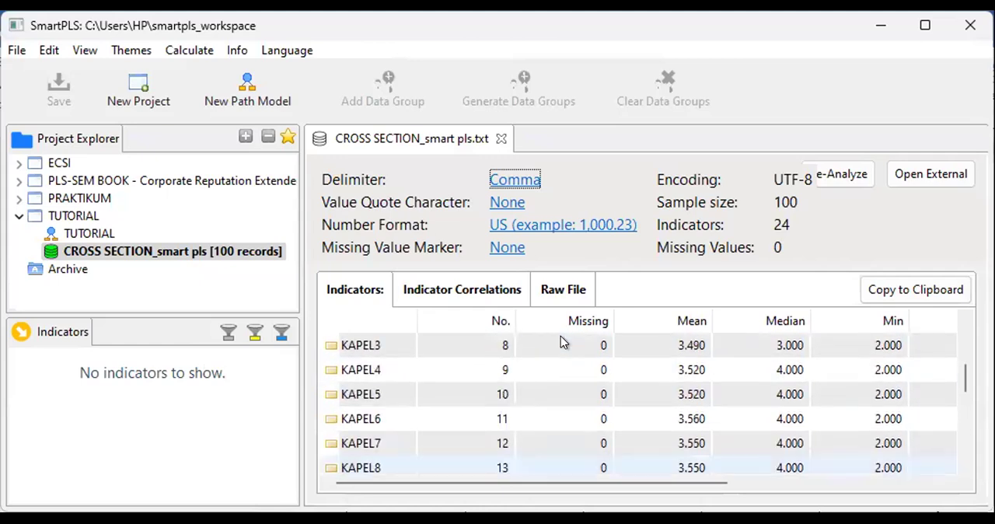
{"action": "scroll", "coordinate": [561, 343], "scroll_direction": "up", "scroll_amount": 1}
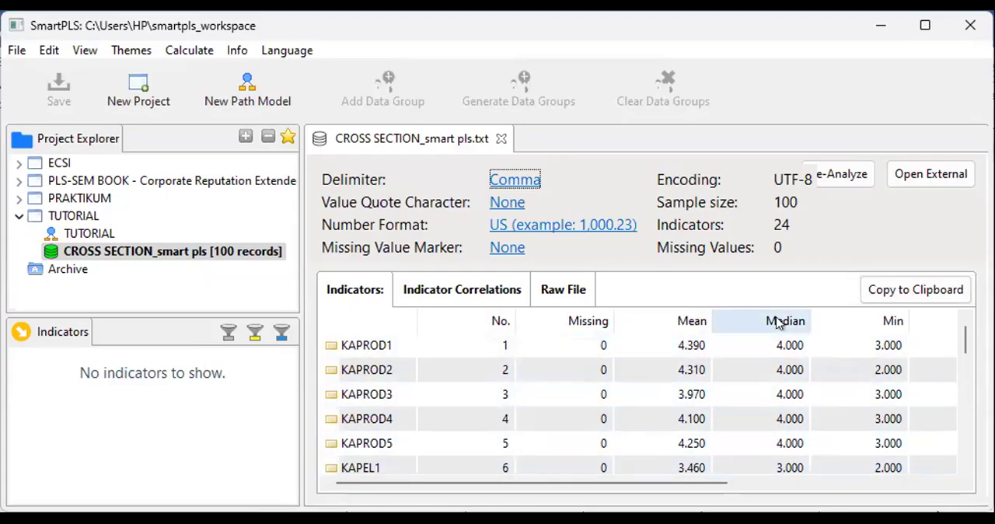
Examine the indicators' descriptive statistics, from Missing, Mean and Median through Min, Max, Standard Deviation, Excess Kurtosis and Skewness.
{"action": "left_click_drag", "start_coordinate": [695, 485], "coordinate": [804, 482]}
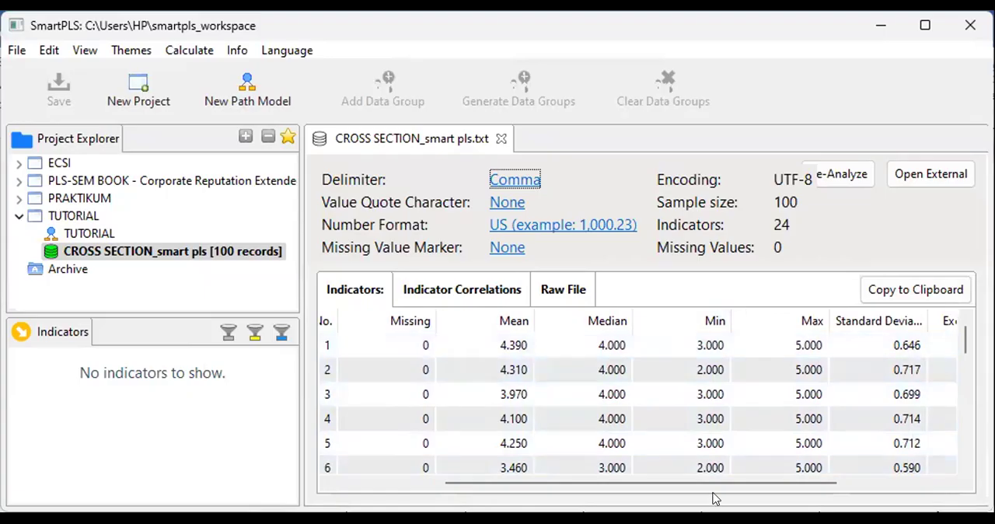
{"action": "left_click_drag", "start_coordinate": [743, 484], "coordinate": [824, 482]}
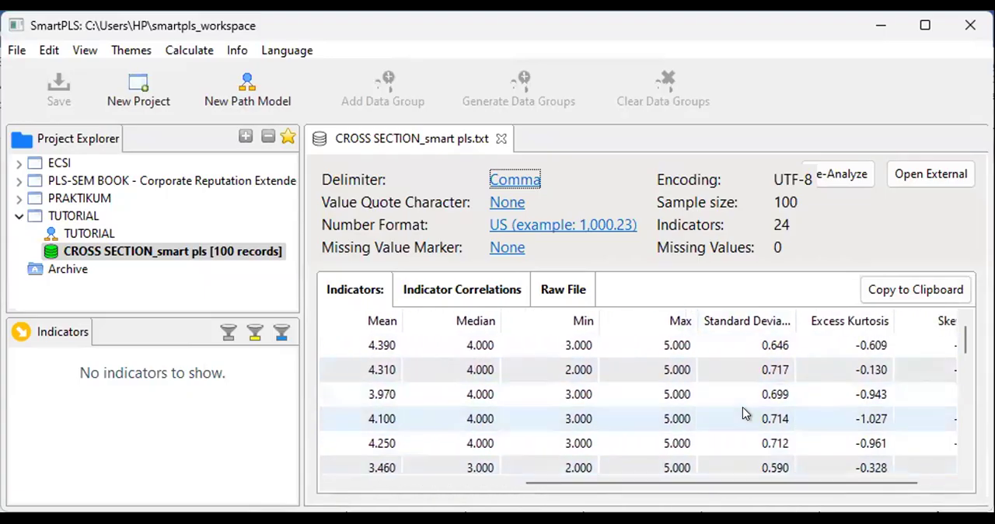
{"action": "left_click_drag", "start_coordinate": [733, 484], "coordinate": [782, 485]}
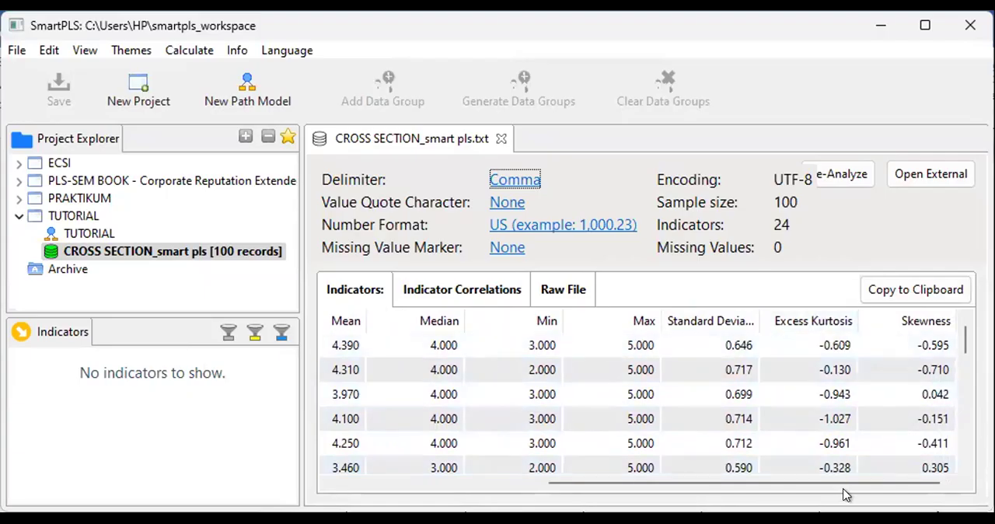
{"action": "mouse_move", "coordinate": [872, 484]}
{"action": "left_mouse_down"}
{"action": "mouse_move", "coordinate": [665, 485]}
{"action": "mouse_move", "coordinate": [876, 484]}
{"action": "left_mouse_up"}
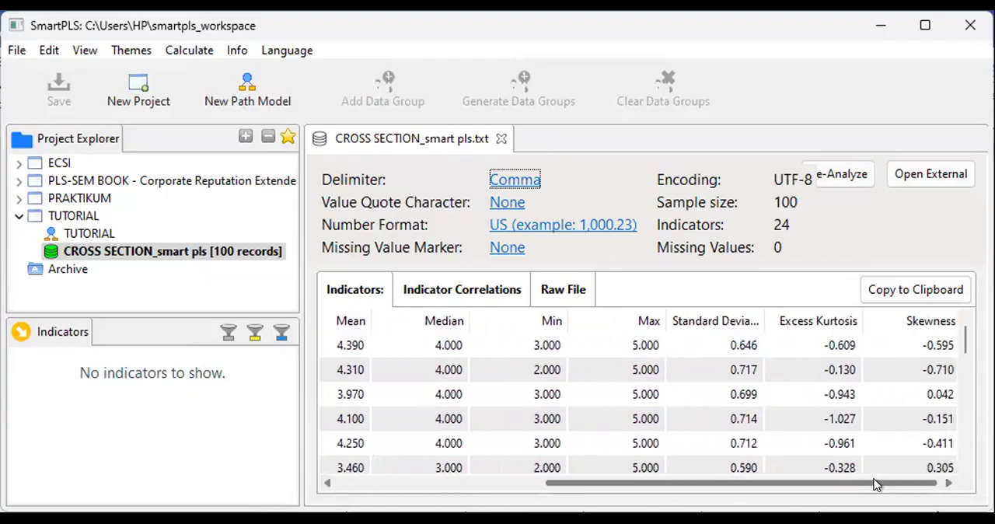
{"action": "left_click_drag", "start_coordinate": [875, 483], "coordinate": [794, 483]}
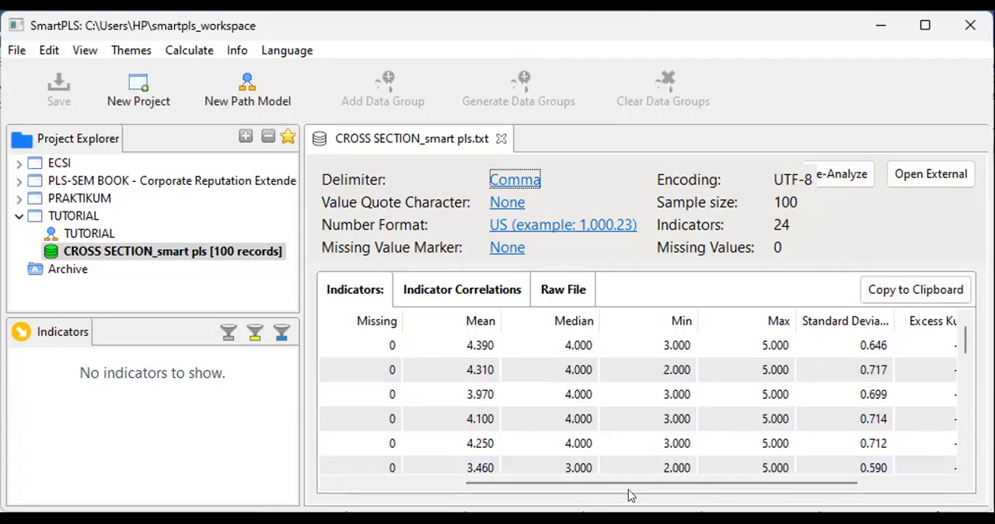
{"action": "left_click_drag", "start_coordinate": [652, 488], "coordinate": [609, 488]}
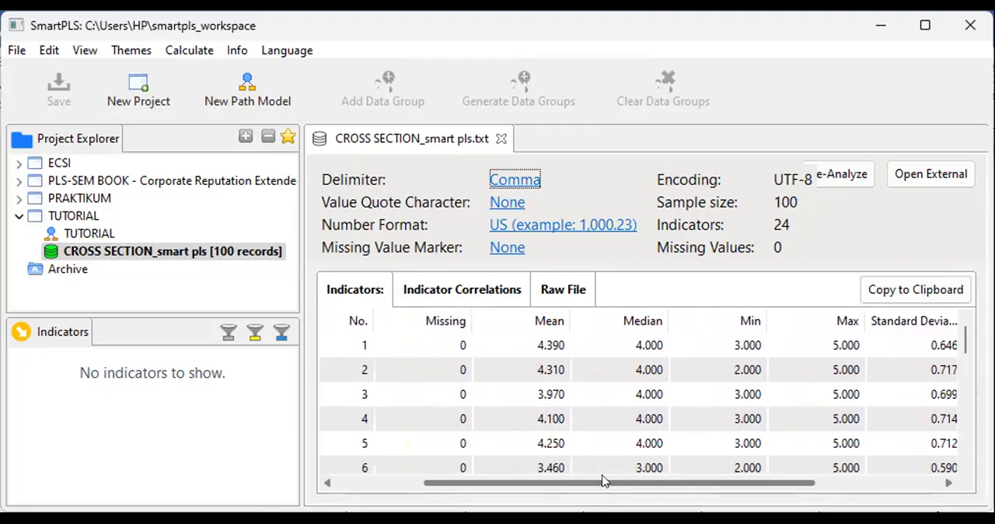
{"action": "left_click_drag", "start_coordinate": [602, 482], "coordinate": [511, 481]}
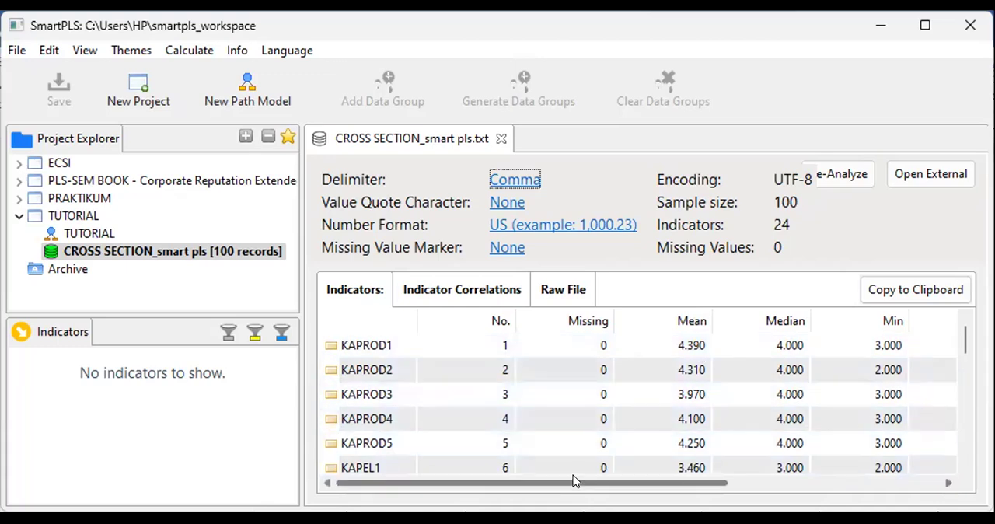
{"action": "left_click_drag", "start_coordinate": [573, 482], "coordinate": [614, 481]}
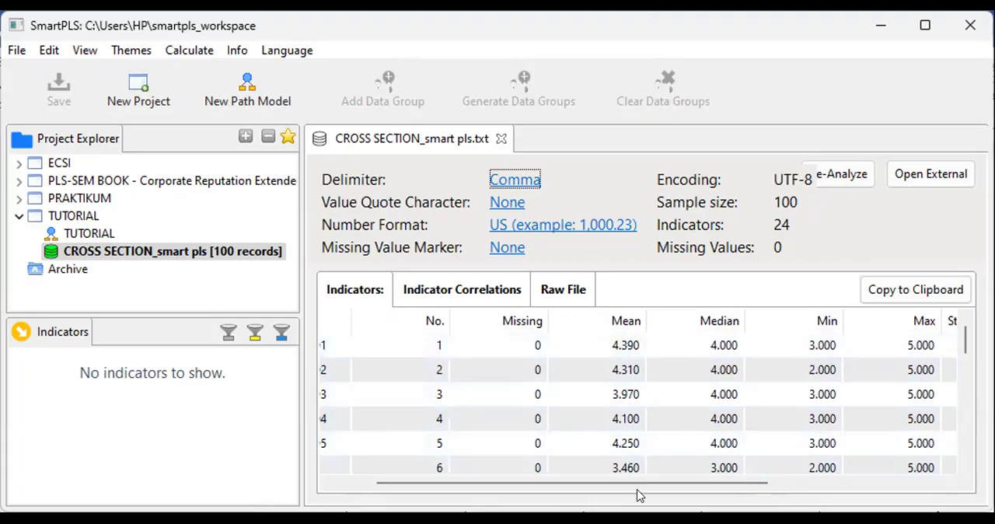
{"action": "left_click_drag", "start_coordinate": [640, 489], "coordinate": [703, 488]}
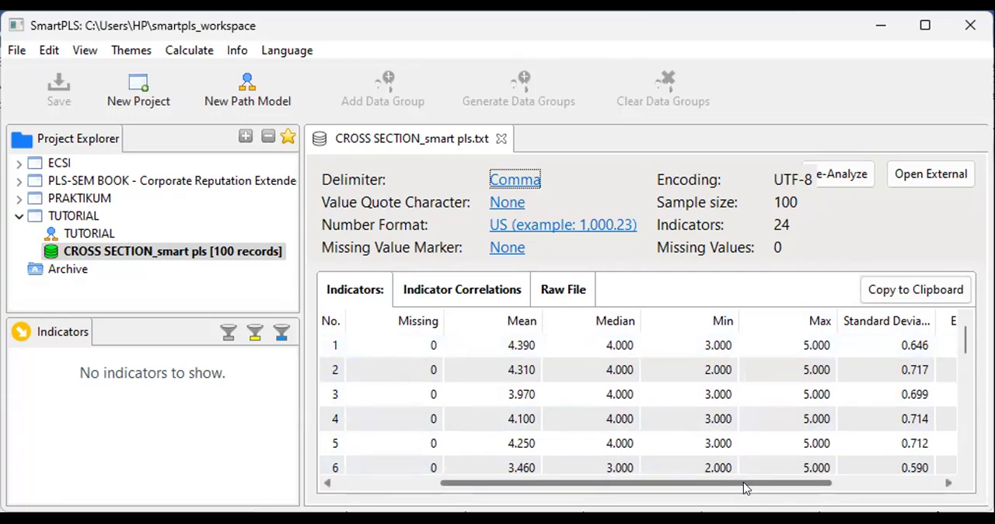
{"action": "left_click_drag", "start_coordinate": [744, 482], "coordinate": [616, 481]}
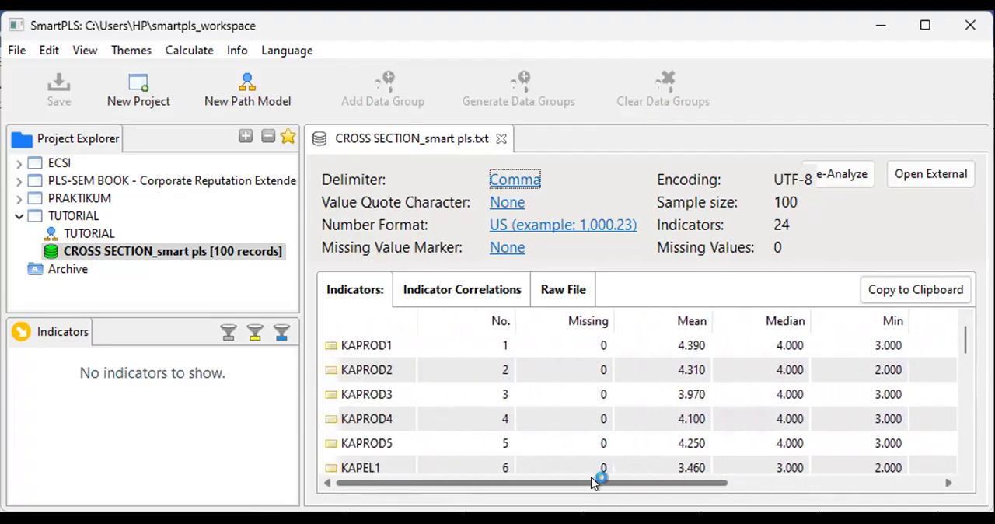
{"action": "left_click_drag", "start_coordinate": [610, 482], "coordinate": [728, 484]}
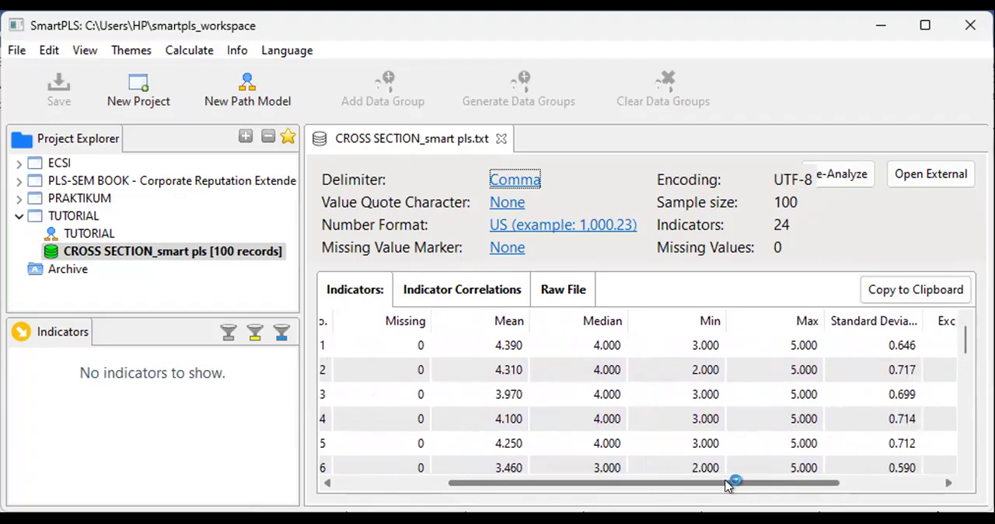
{"action": "left_click_drag", "start_coordinate": [735, 482], "coordinate": [562, 484]}
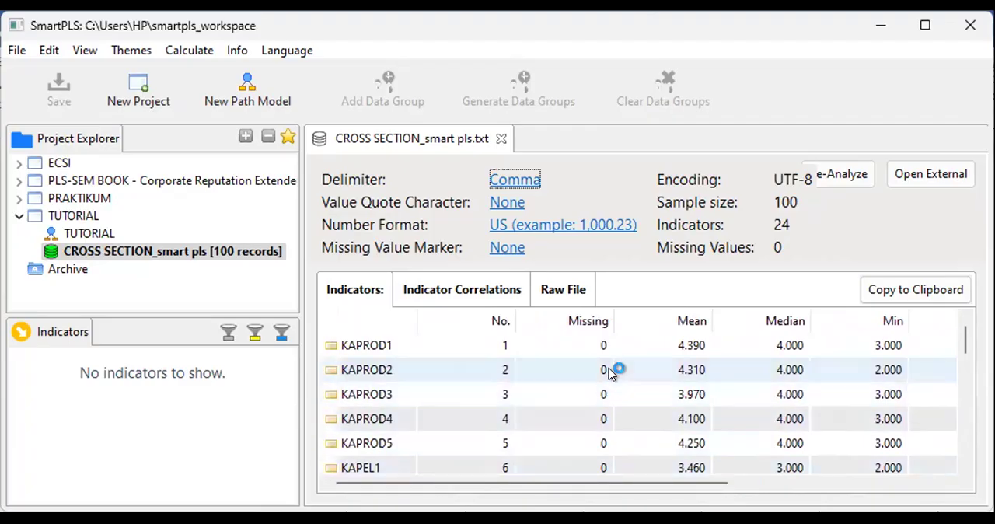
Recheck the indicator rows and inspect the TUTORIAL project's path model and CROSS SECTION_smart pls data entries.
{"action": "scroll", "coordinate": [610, 374], "scroll_direction": "down", "scroll_amount": 2}
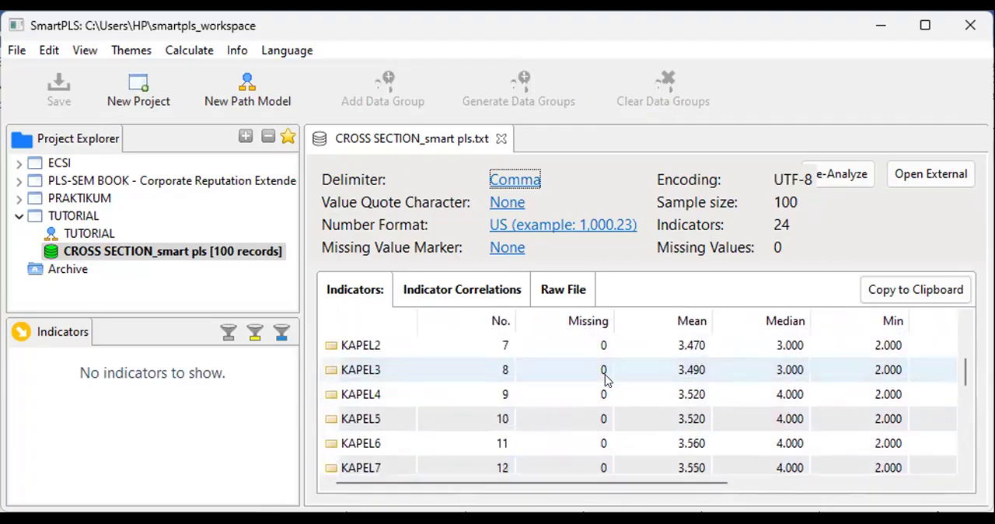
{"action": "scroll", "coordinate": [606, 380], "scroll_direction": "down", "scroll_amount": 1}
{"action": "scroll", "coordinate": [606, 380], "scroll_direction": "down", "scroll_amount": 4}
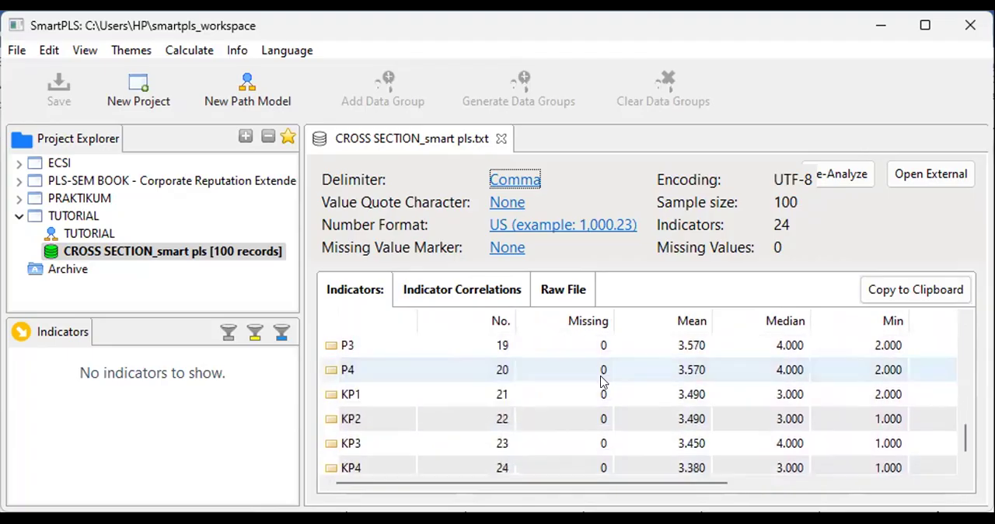
{"action": "scroll", "coordinate": [601, 381], "scroll_direction": "up", "scroll_amount": 7}
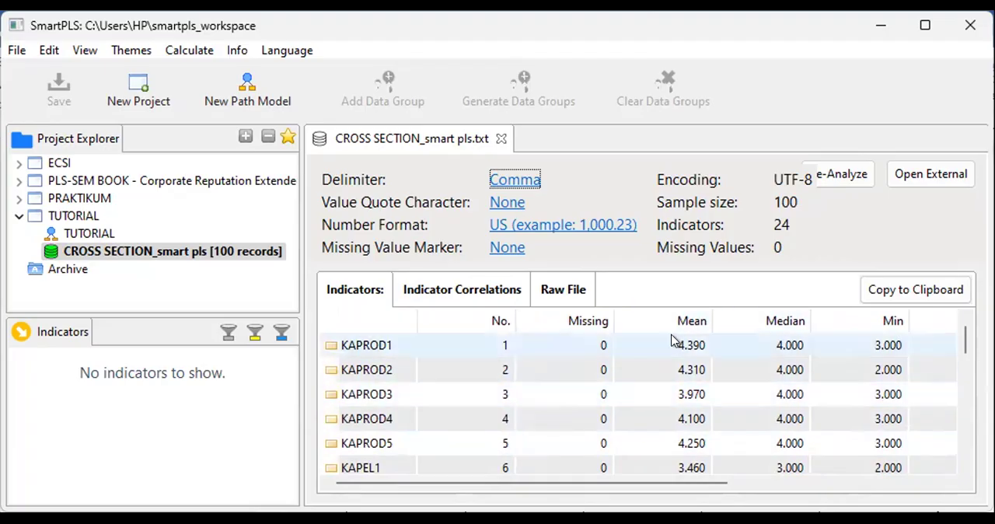
{"action": "left_click", "coordinate": [84, 233]}
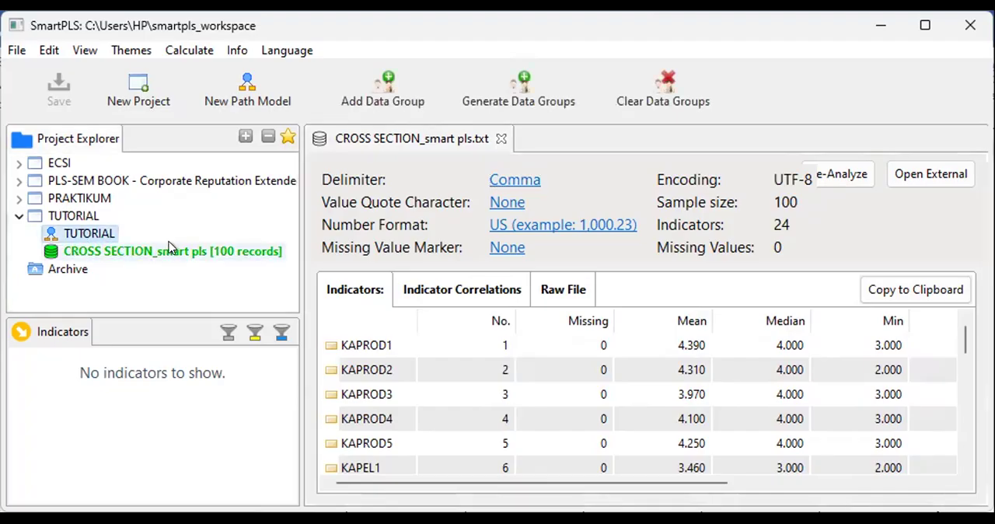
{"action": "left_click", "coordinate": [129, 252]}
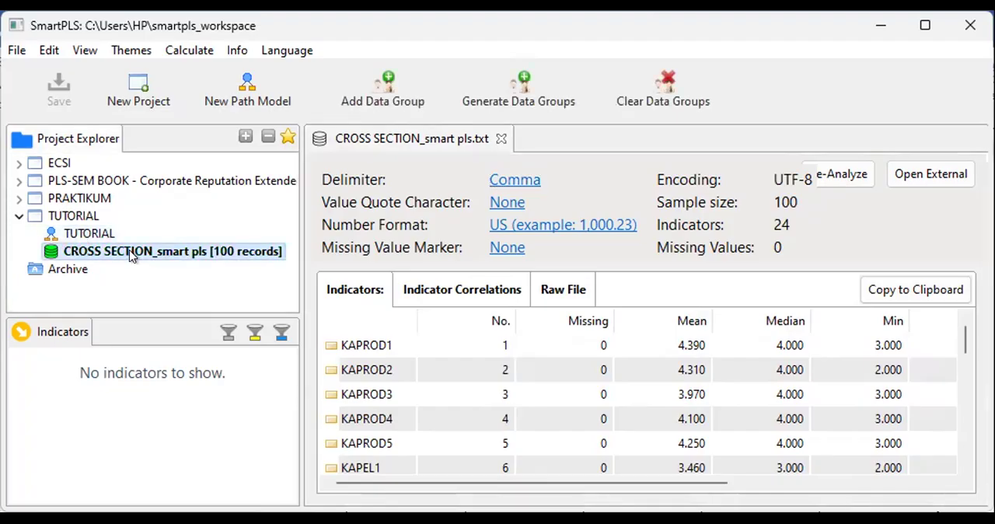
{"action": "left_click", "coordinate": [80, 233]}
{"action": "left_click", "coordinate": [101, 252]}
{"action": "scroll", "coordinate": [528, 403], "scroll_direction": "down", "scroll_amount": 2}
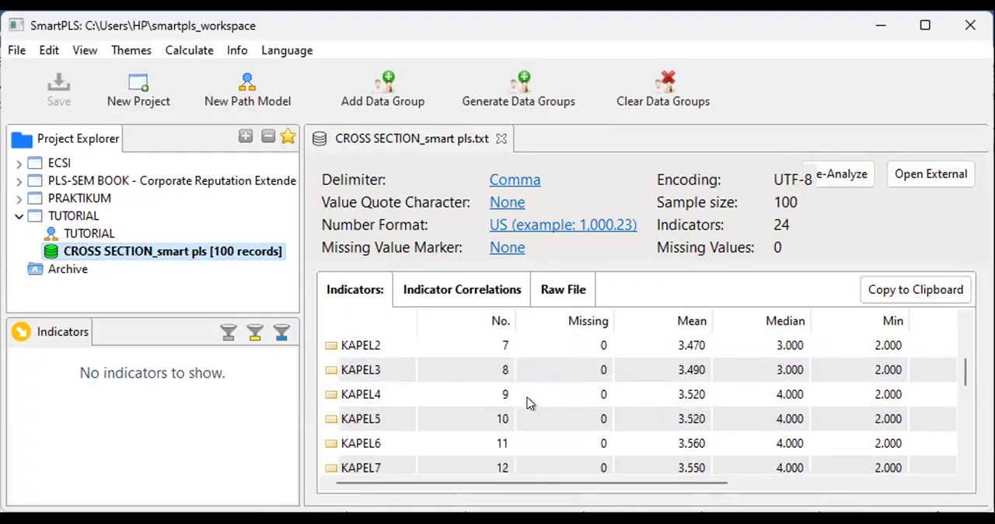
{"action": "scroll", "coordinate": [528, 403], "scroll_direction": "up", "scroll_amount": 2}
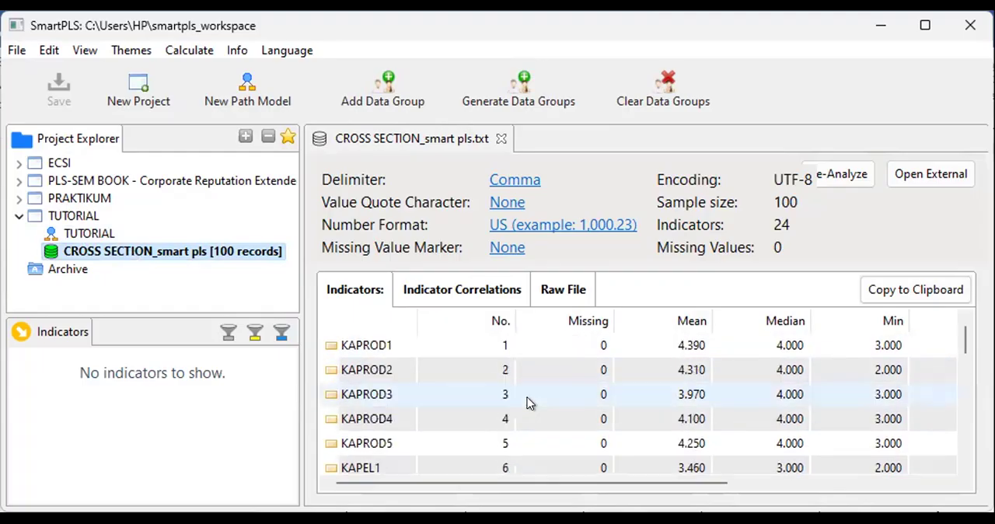
{"action": "scroll", "coordinate": [525, 397], "scroll_direction": "down", "scroll_amount": 2}
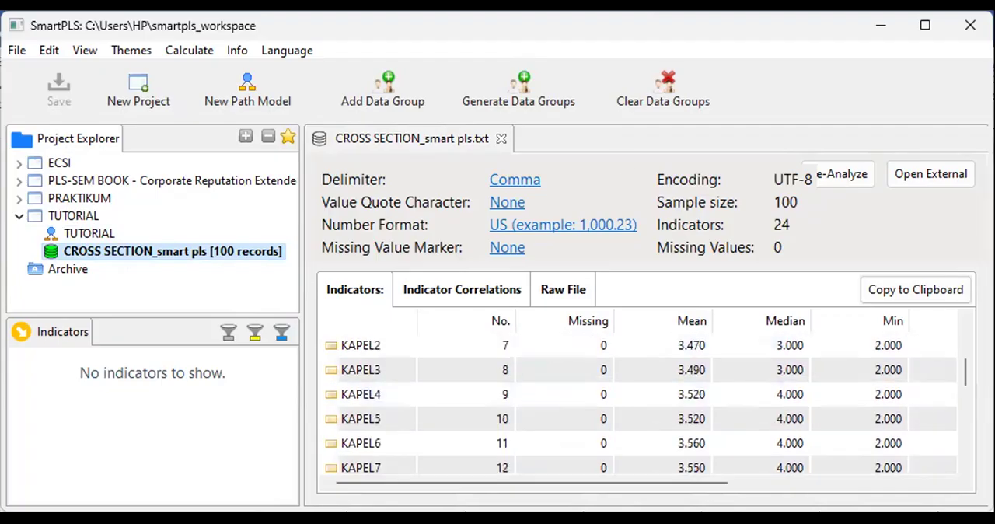